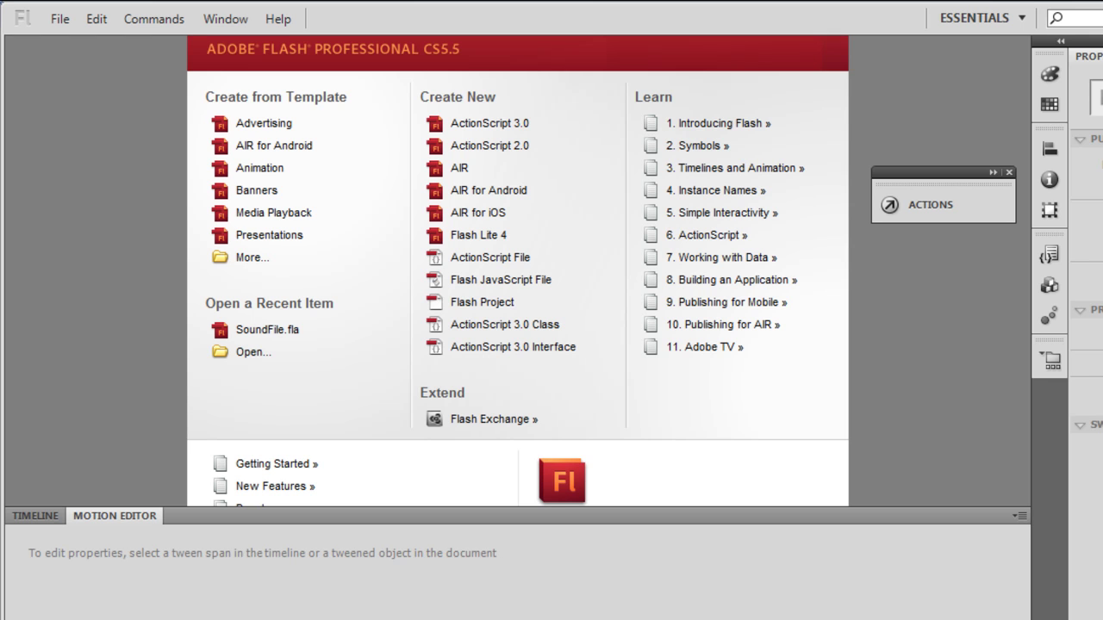
Create a new ActionScript 3.0 document and draw a small green circle near the stage's upper-left corner with the Oval tool.
{"action": "left_click", "coordinate": [511, 123]}
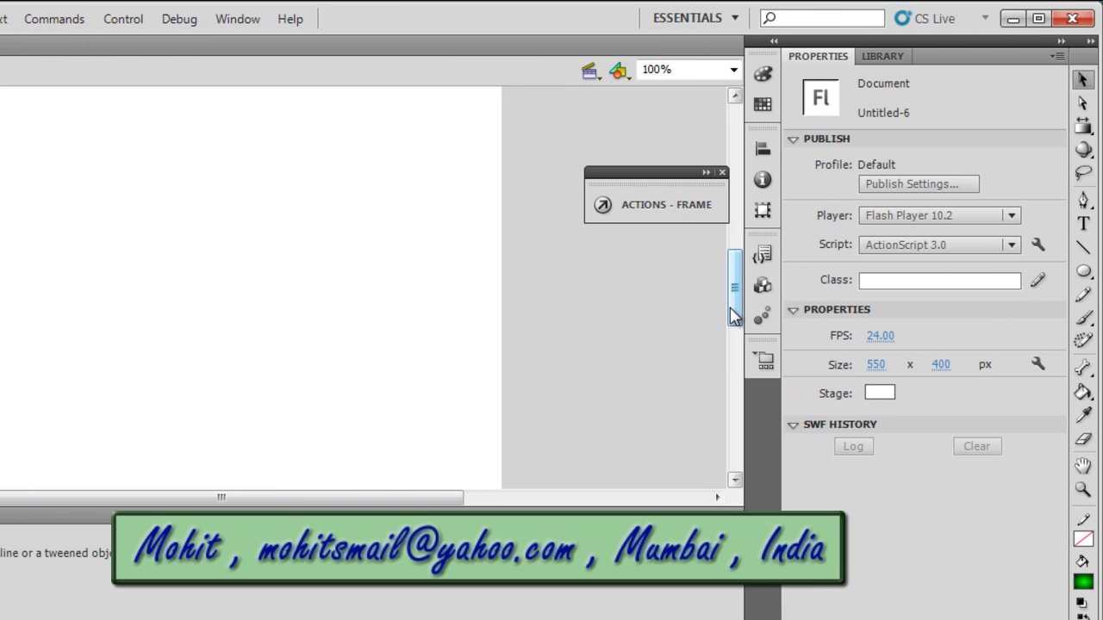
{"action": "mouse_move", "coordinate": [735, 319]}
{"action": "left_mouse_down"}
{"action": "mouse_move", "coordinate": [732, 307]}
{"action": "mouse_move", "coordinate": [738, 320]}
{"action": "left_mouse_up"}
{"action": "left_click", "coordinate": [1083, 270]}
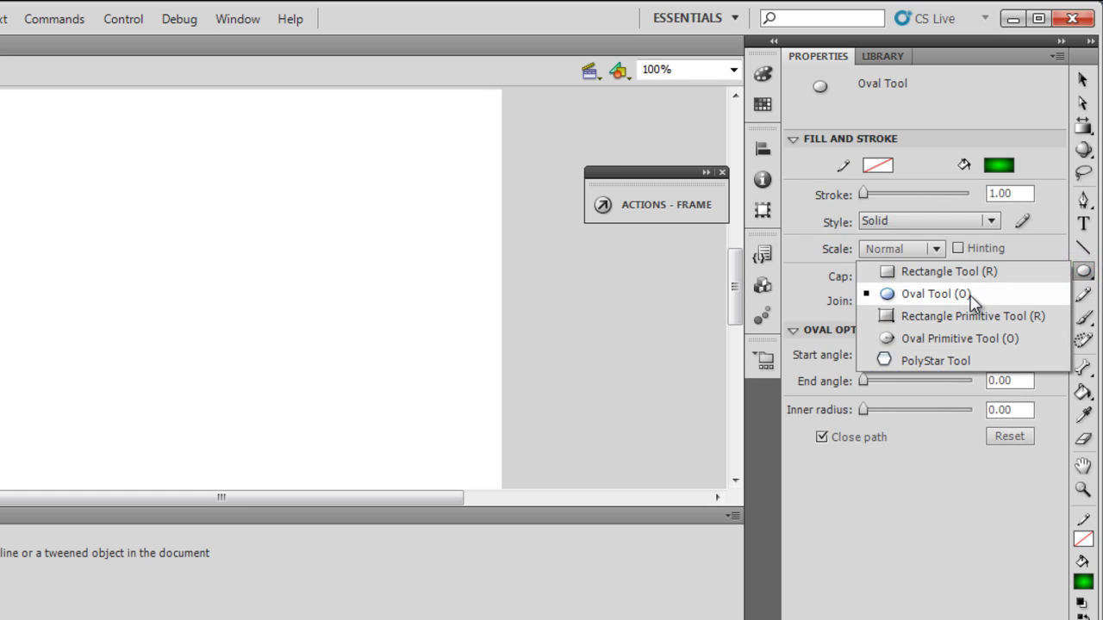
{"action": "left_click", "coordinate": [972, 296]}
{"action": "left_click_drag", "start_coordinate": [0, 144], "coordinate": [46, 209]}
{"action": "left_click_drag", "start_coordinate": [331, 210], "coordinate": [331, 210]}
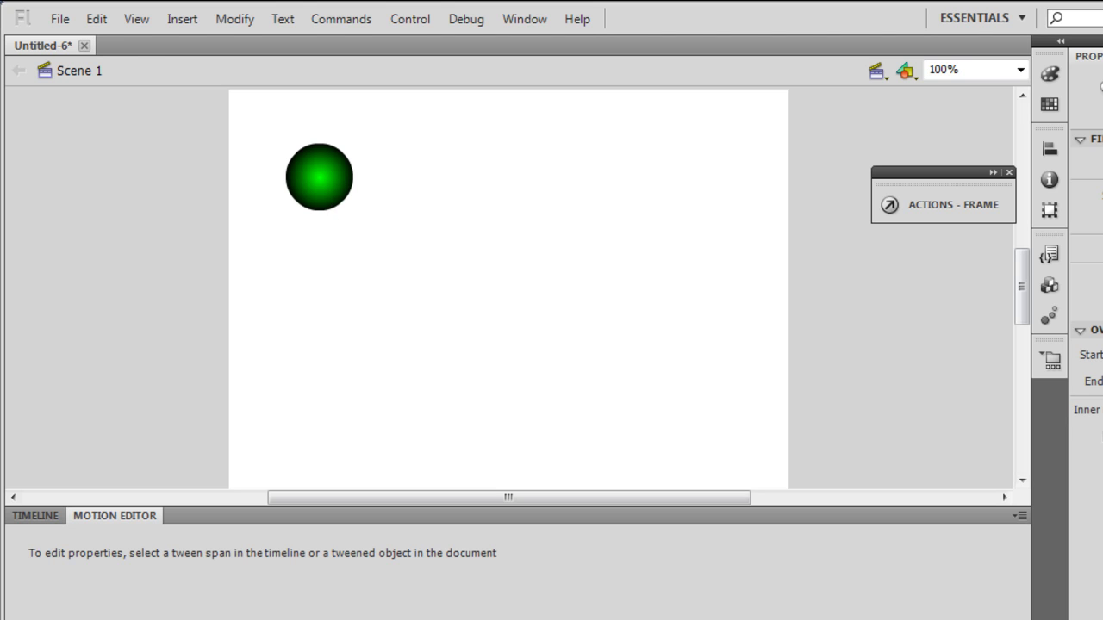
Convert the green circle to a Movie Clip symbol and move it into the stage's upper-left corner.
{"action": "key", "text": "v"}
{"action": "left_click_drag", "start_coordinate": [255, 139], "coordinate": [414, 259]}
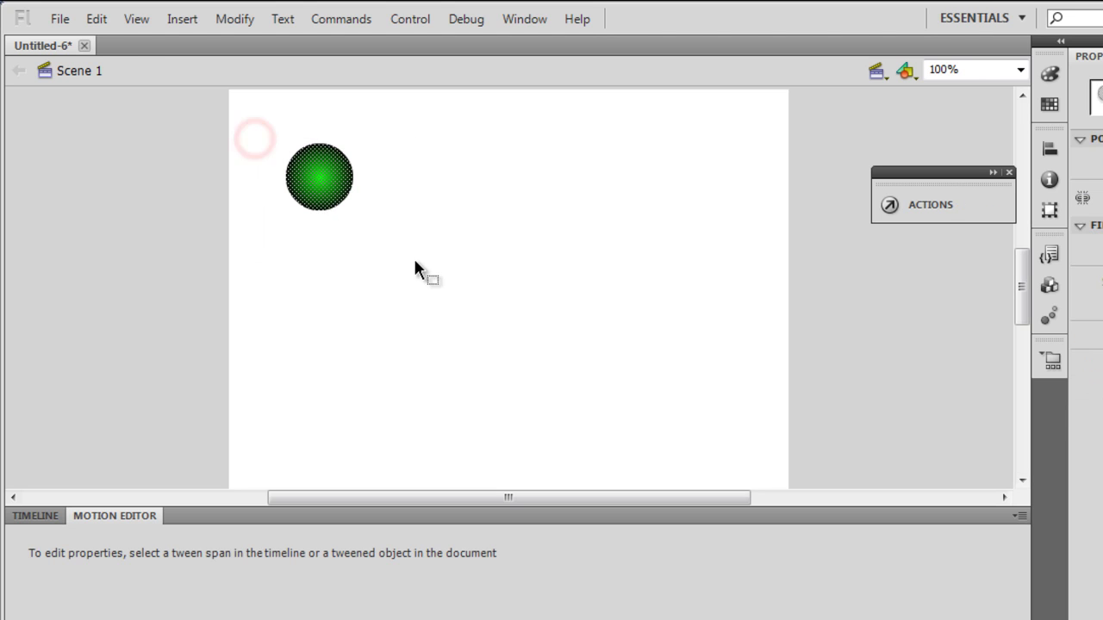
{"action": "right_click", "coordinate": [314, 194]}
{"action": "left_click", "coordinate": [439, 619]}
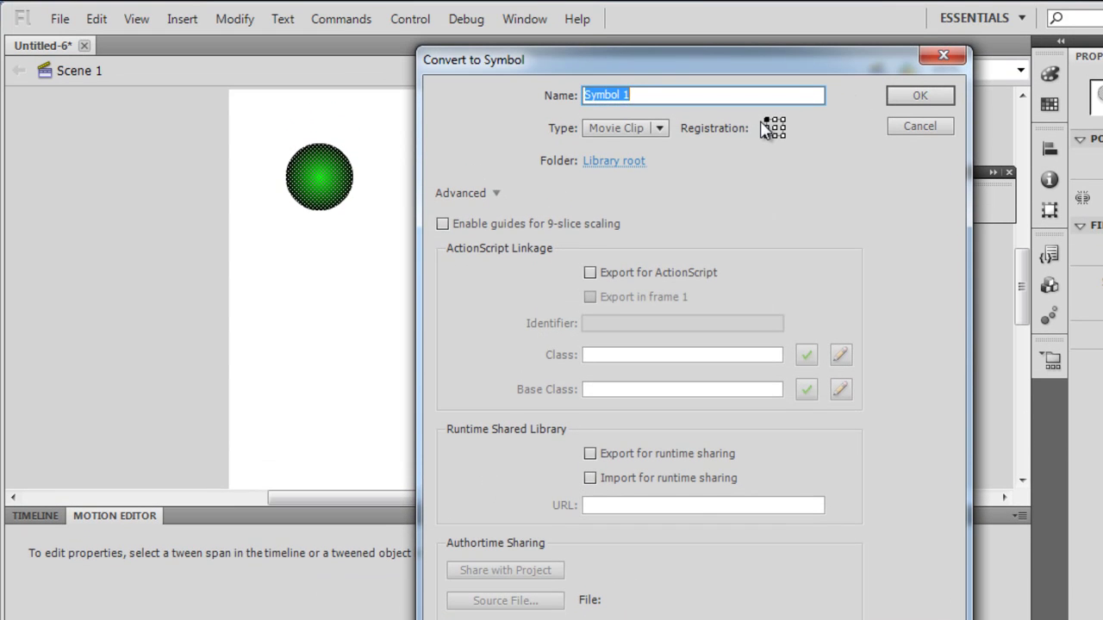
{"action": "left_click", "coordinate": [900, 98]}
{"action": "left_click_drag", "start_coordinate": [326, 176], "coordinate": [274, 123]}
Create a motion tween for the ball and extend its span on Layer 1 to about frame 71.
{"action": "left_click", "coordinate": [53, 515]}
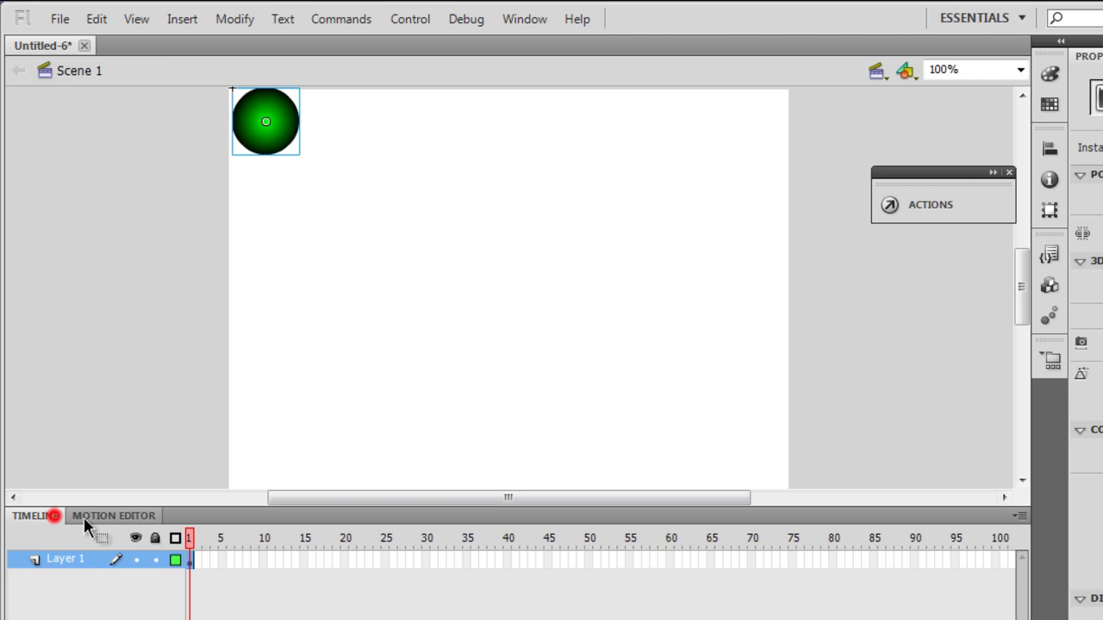
{"action": "right_click", "coordinate": [251, 111]}
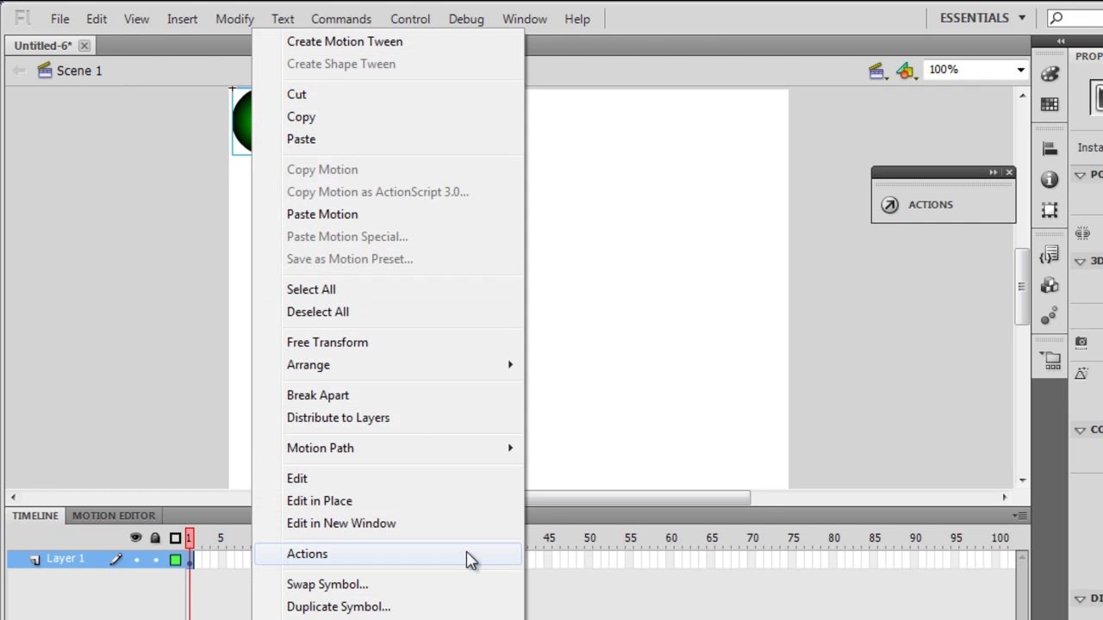
{"action": "left_click", "coordinate": [388, 43]}
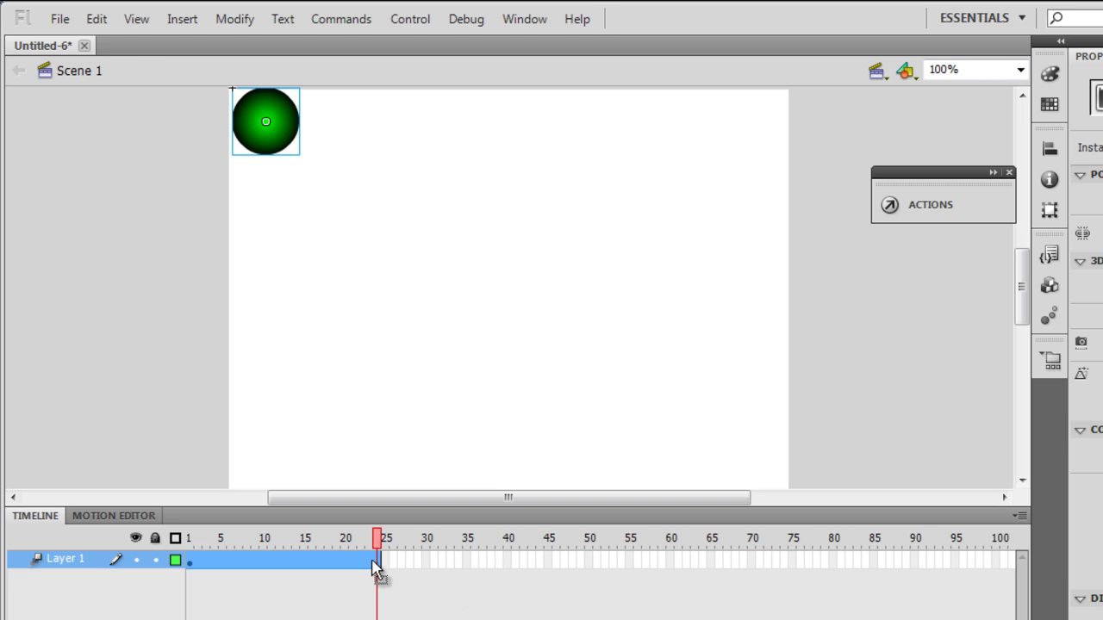
{"action": "left_click_drag", "start_coordinate": [378, 558], "coordinate": [758, 551]}
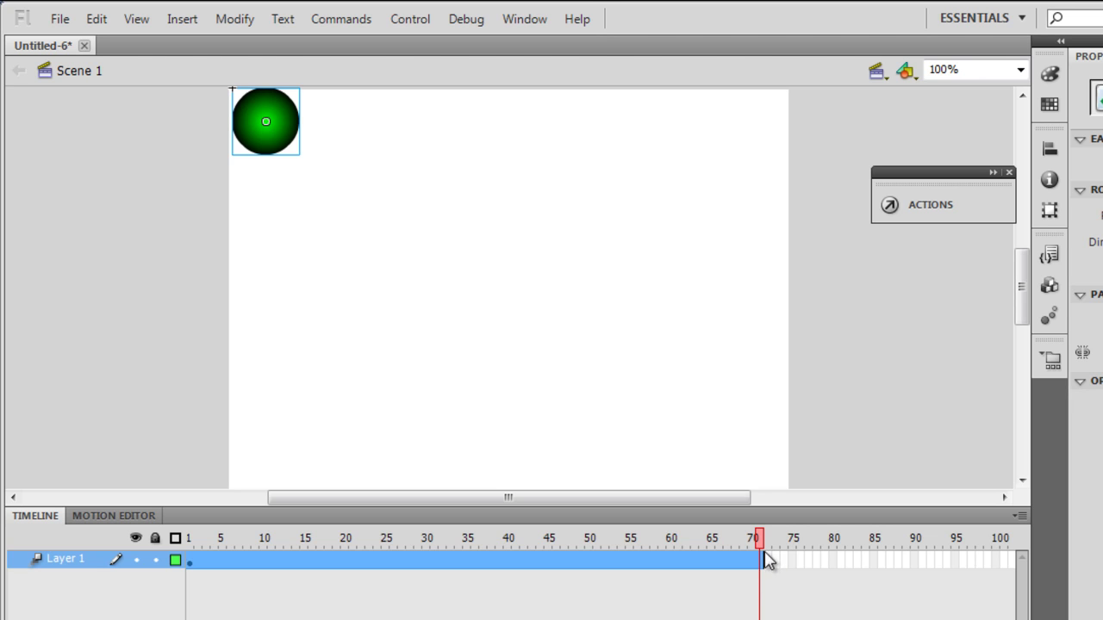
Move the ball to the stage's lower-right corner at the tween's last frame and test the movie.
{"action": "left_click_drag", "start_coordinate": [277, 128], "coordinate": [762, 467]}
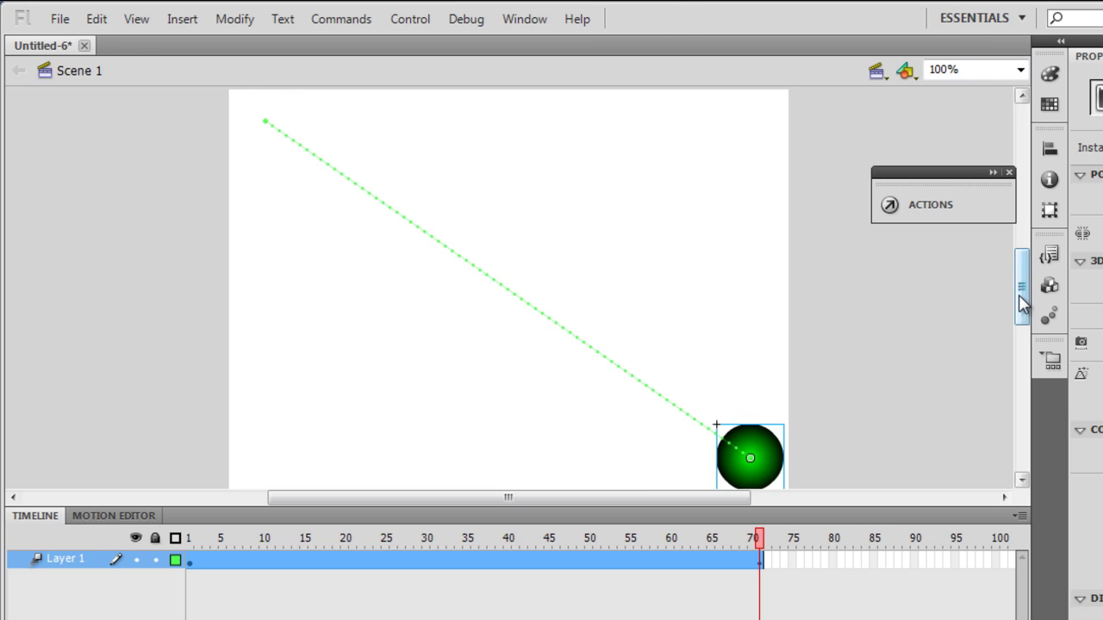
{"action": "left_click_drag", "start_coordinate": [1019, 271], "coordinate": [1019, 296]}
{"action": "left_click_drag", "start_coordinate": [778, 344], "coordinate": [769, 330]}
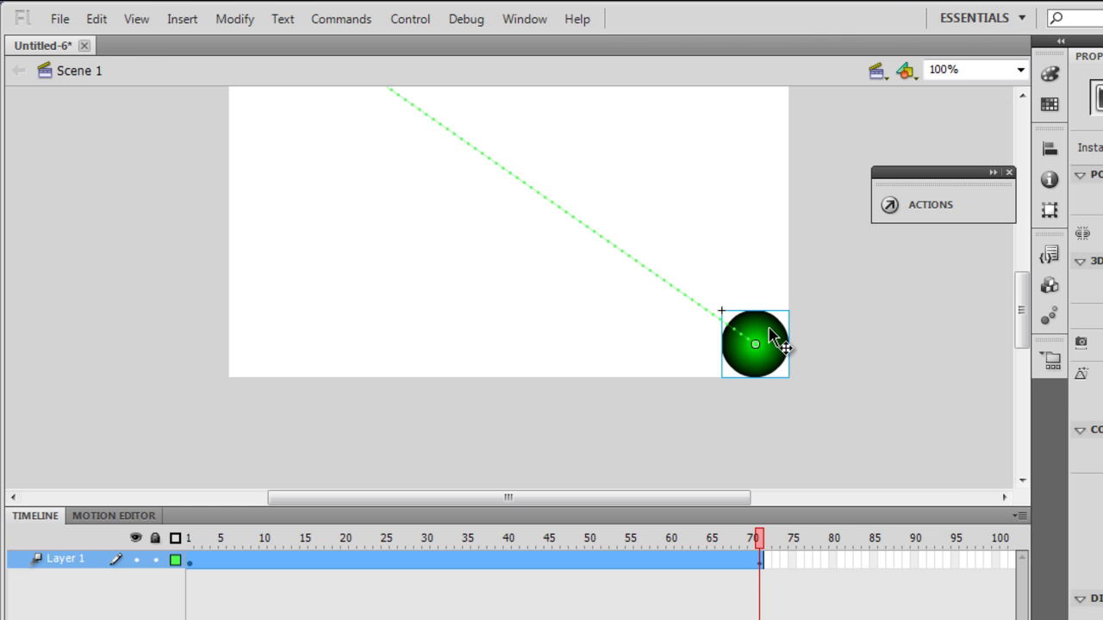
{"action": "key", "text": "ctrl+Return"}
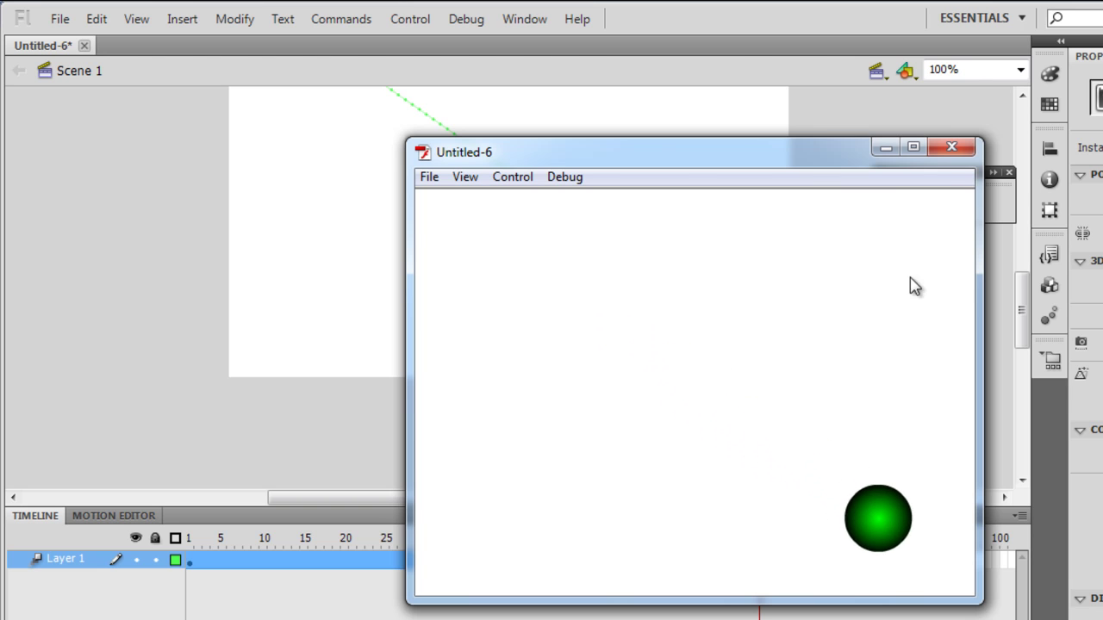
{"action": "left_click", "coordinate": [957, 148]}
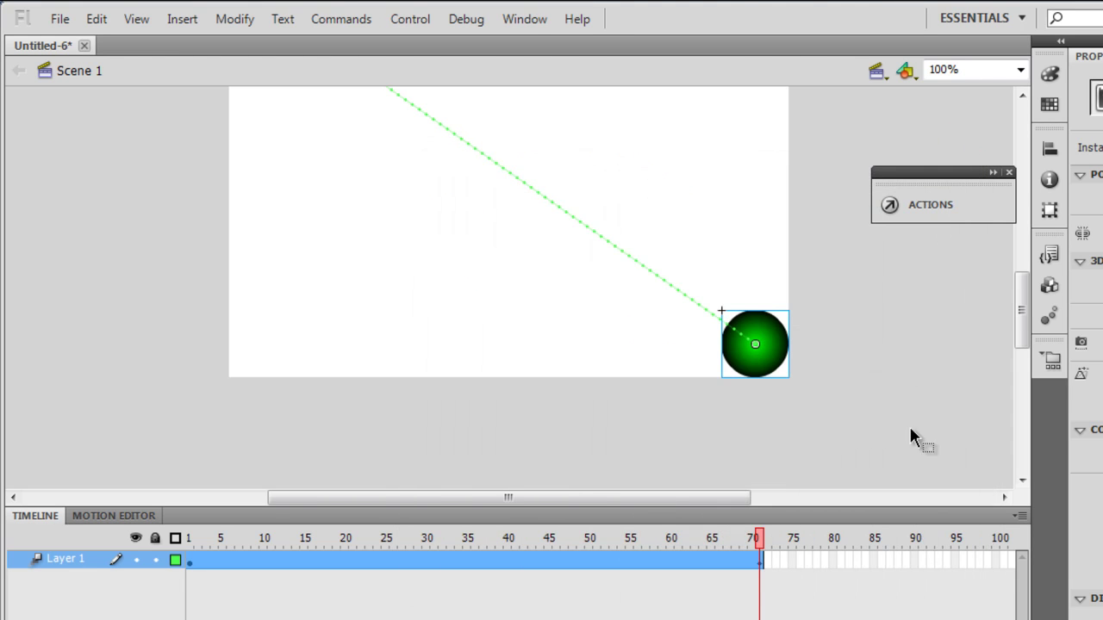
Return to frame 1 and add the Bounce In and Stop and Start (Fastest) eases to the tween in the Motion Editor.
{"action": "left_click_drag", "start_coordinate": [757, 540], "coordinate": [189, 509]}
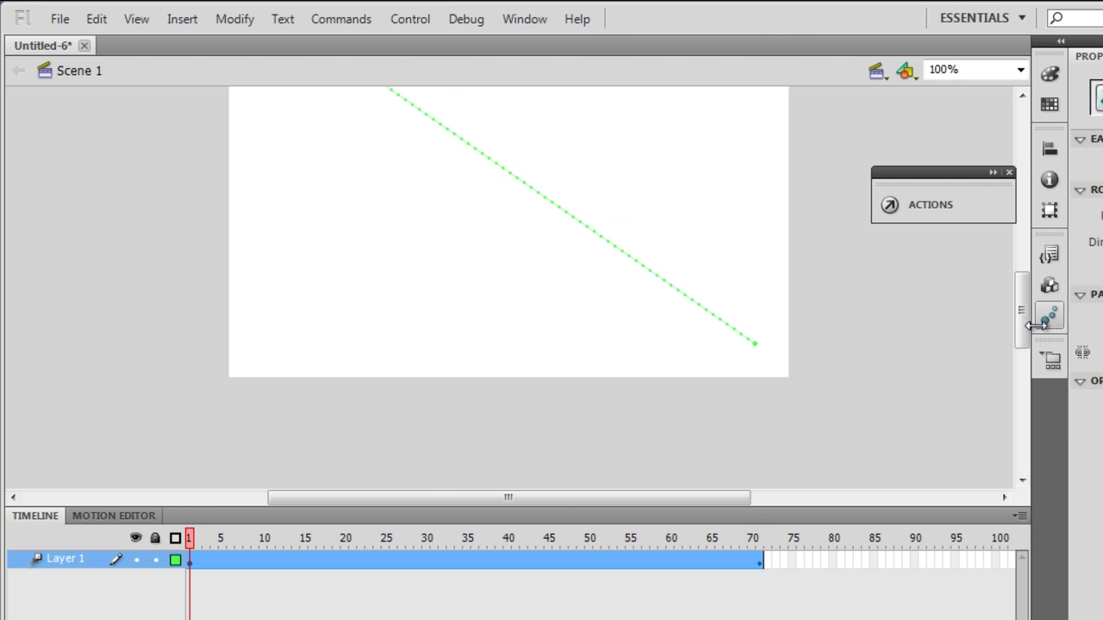
{"action": "left_click_drag", "start_coordinate": [1023, 330], "coordinate": [1022, 297]}
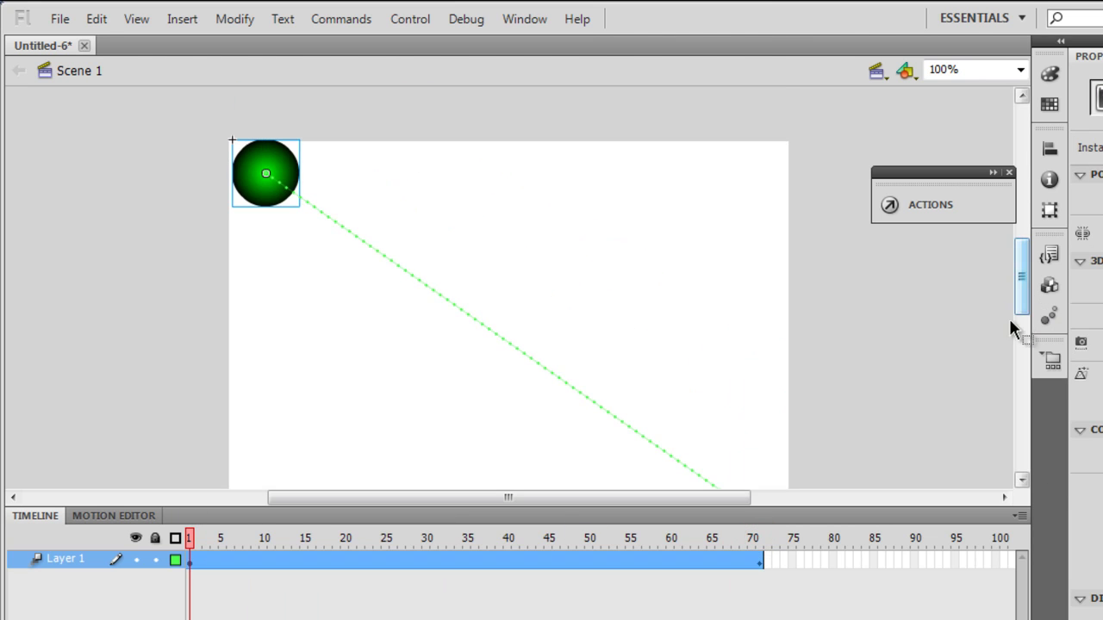
{"action": "left_click", "coordinate": [114, 515]}
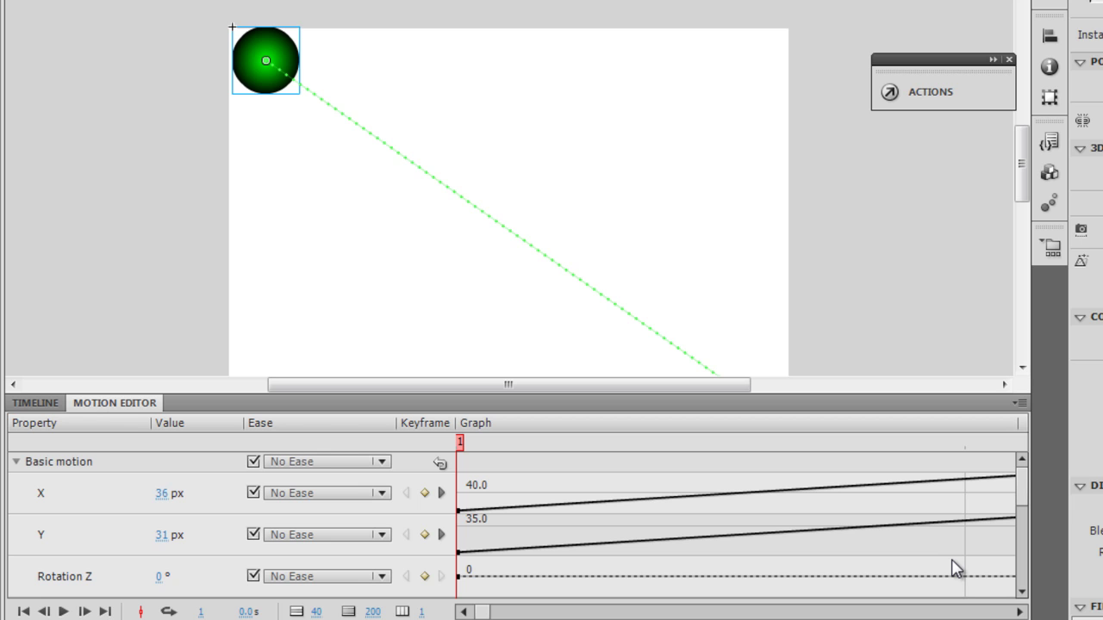
{"action": "left_click_drag", "start_coordinate": [1024, 482], "coordinate": [1021, 583]}
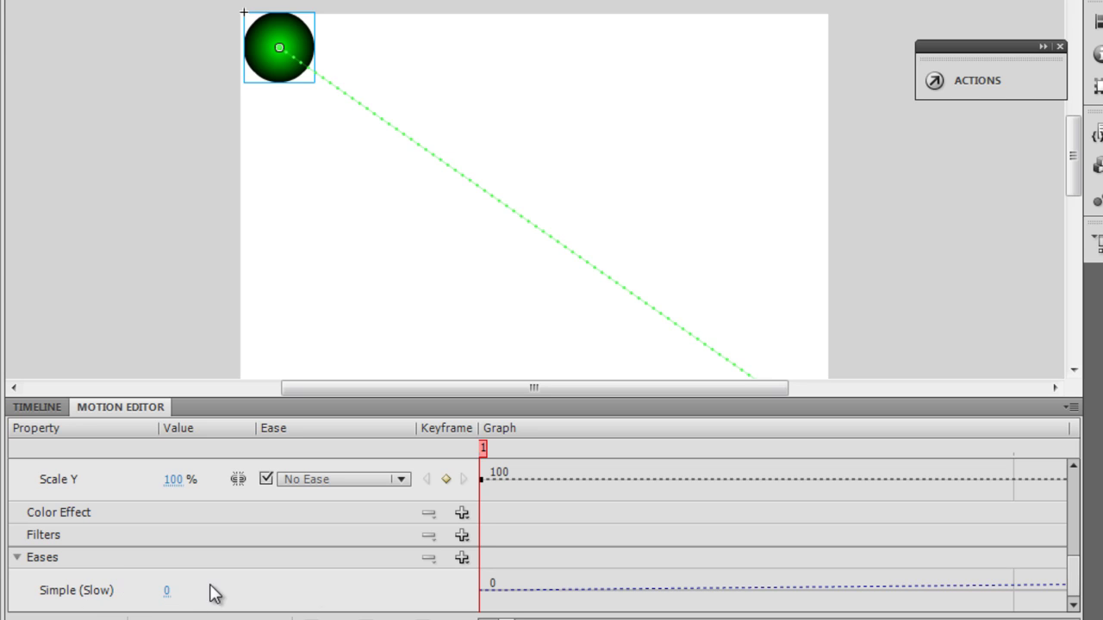
{"action": "left_click", "coordinate": [462, 560]}
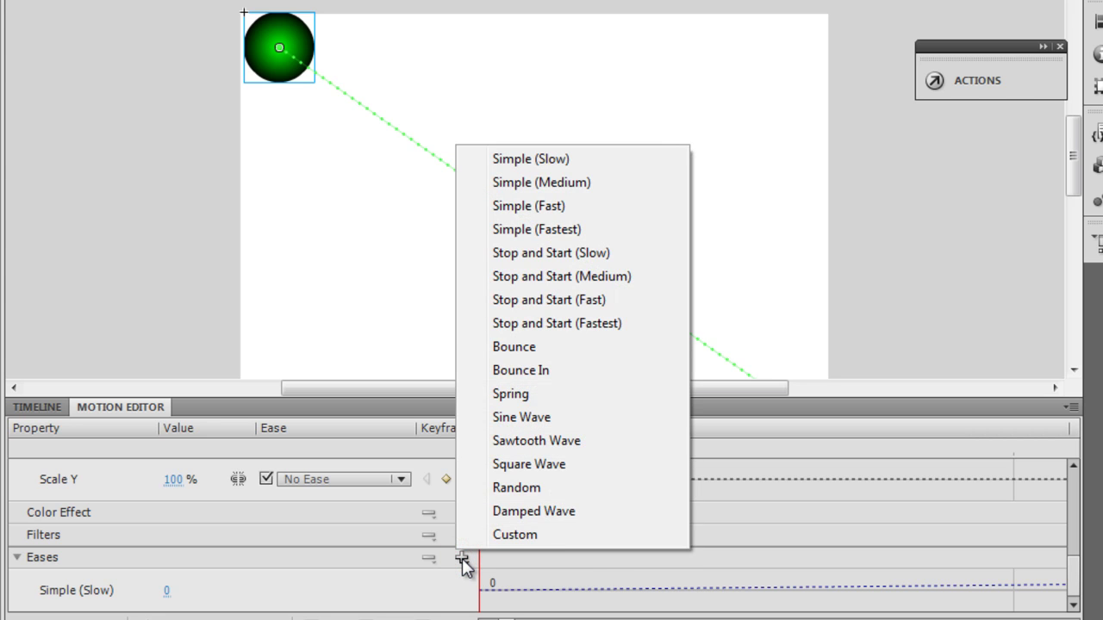
{"action": "left_click", "coordinate": [534, 370]}
{"action": "left_click", "coordinate": [462, 559]}
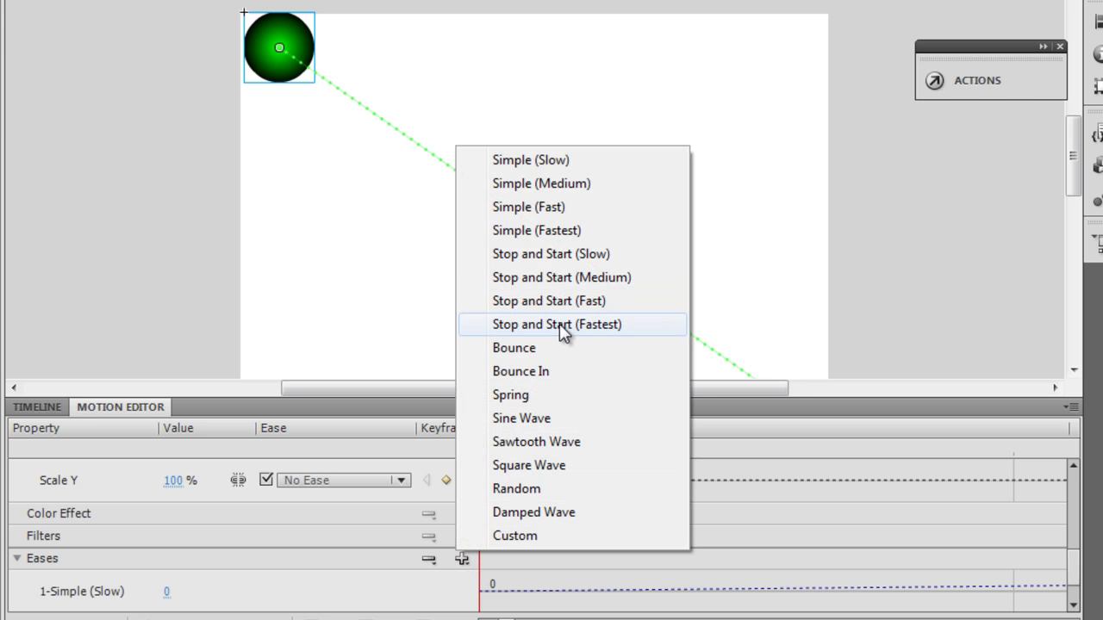
{"action": "left_click", "coordinate": [560, 324]}
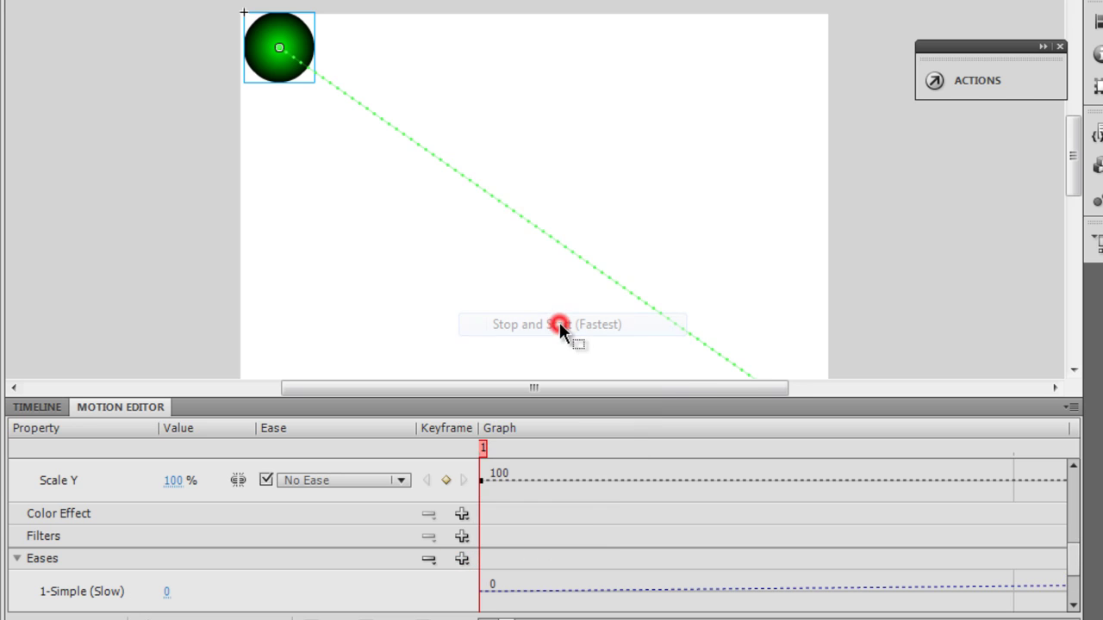
Add the Sine Wave, Square Wave and Sawtooth Wave eases to the tween's list of eases.
{"action": "left_click", "coordinate": [465, 555]}
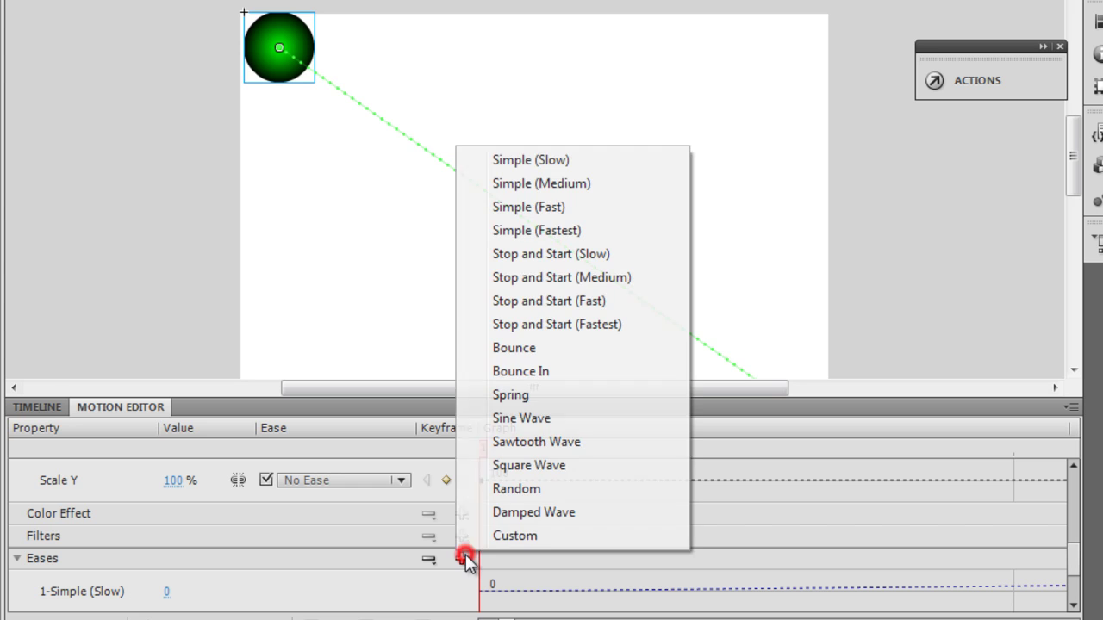
{"action": "left_click", "coordinate": [543, 420]}
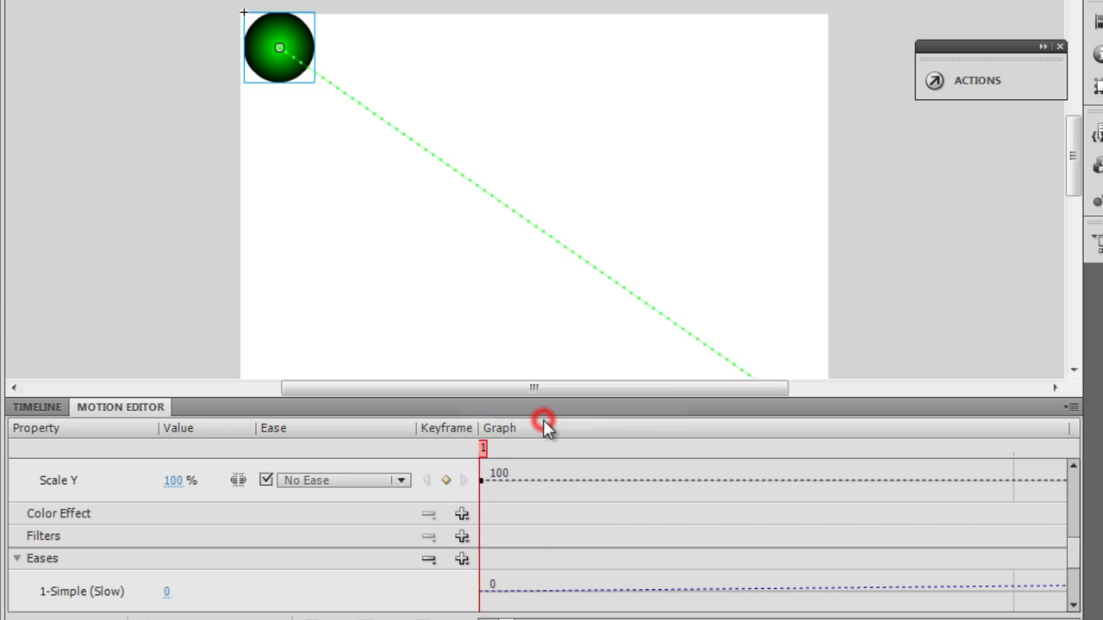
{"action": "left_click", "coordinate": [464, 558]}
{"action": "left_click", "coordinate": [510, 467]}
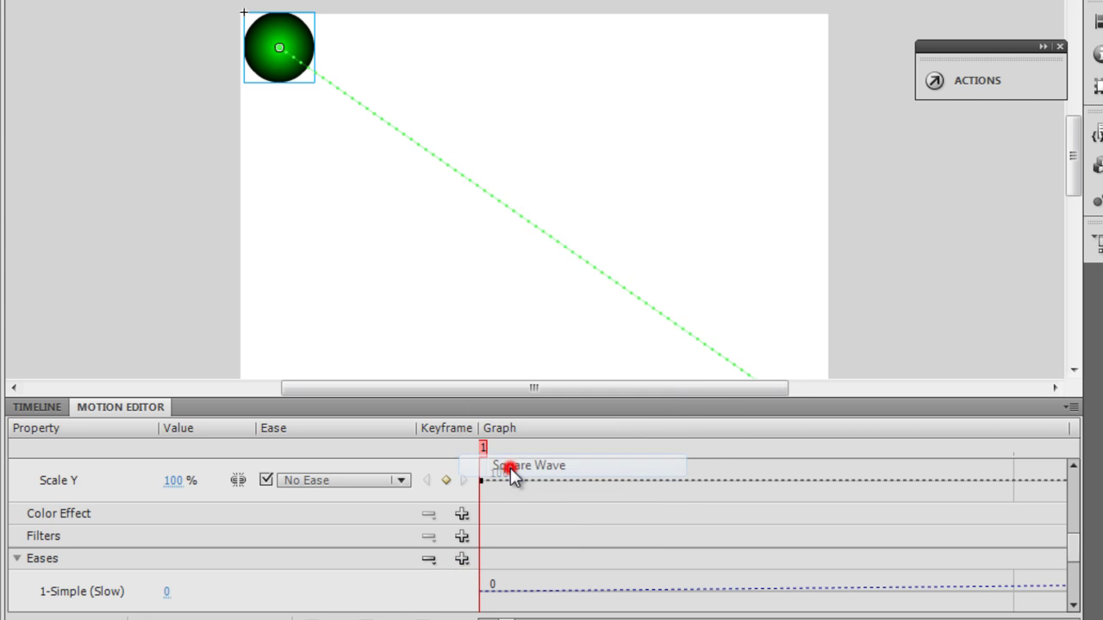
{"action": "left_click", "coordinate": [462, 558]}
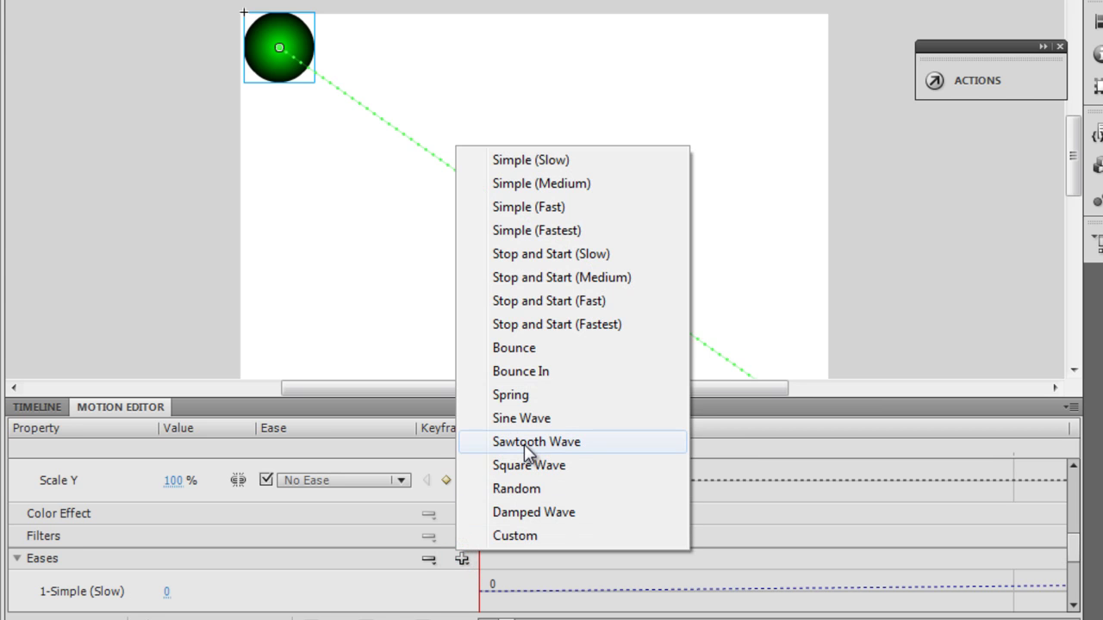
{"action": "left_click", "coordinate": [523, 443]}
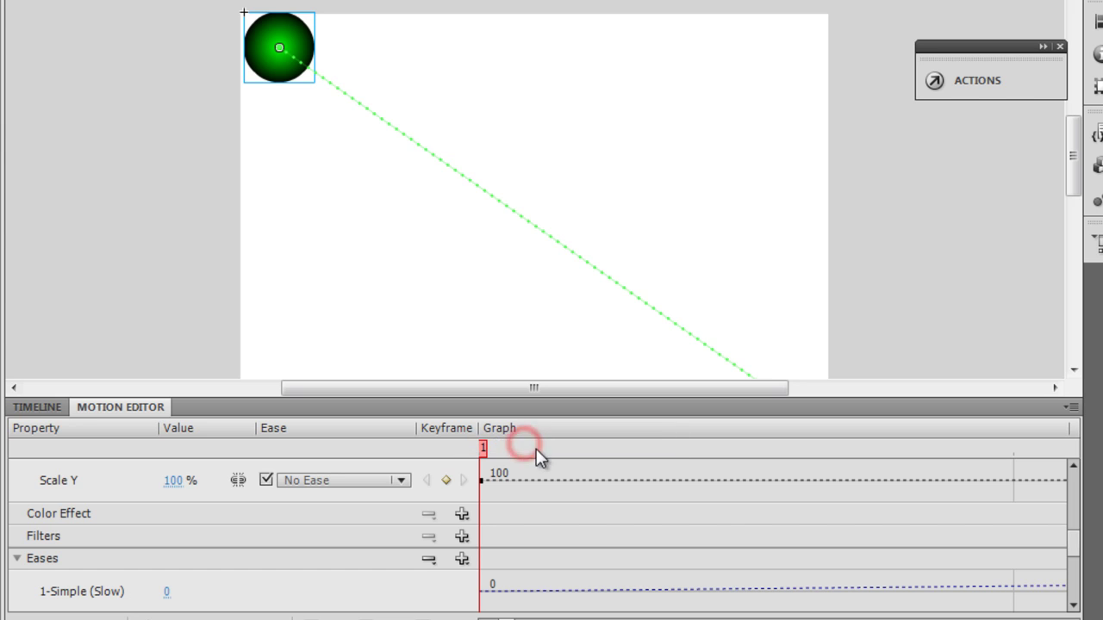
Set the value of the Simple (Slow) ease to 100.
{"action": "left_click_drag", "start_coordinate": [1073, 548], "coordinate": [1076, 564]}
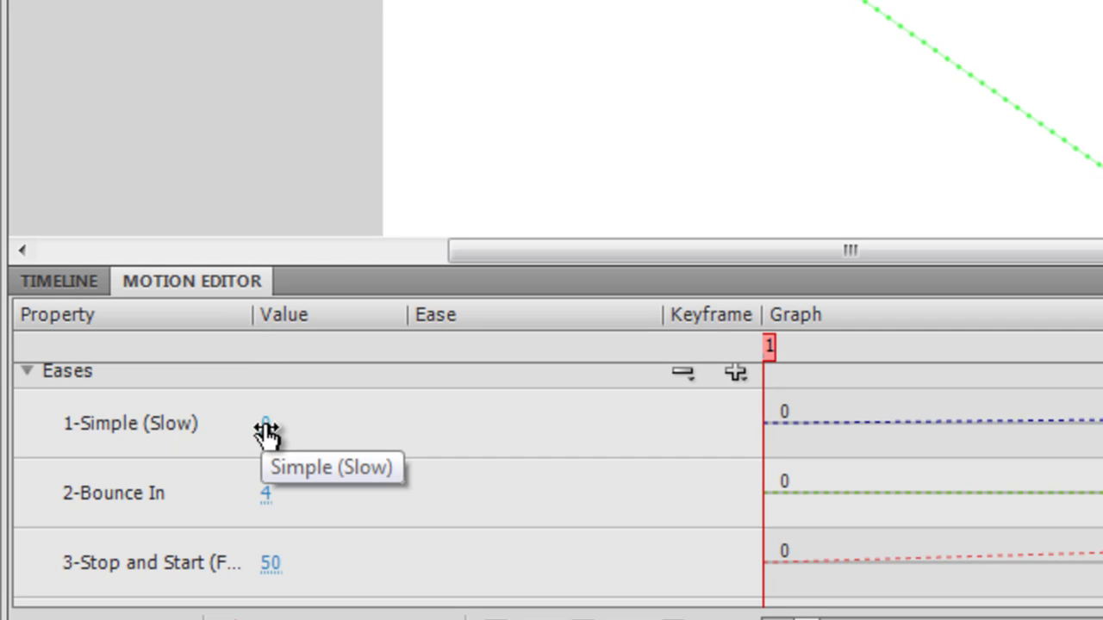
{"action": "left_click_drag", "start_coordinate": [265, 431], "coordinate": [513, 432]}
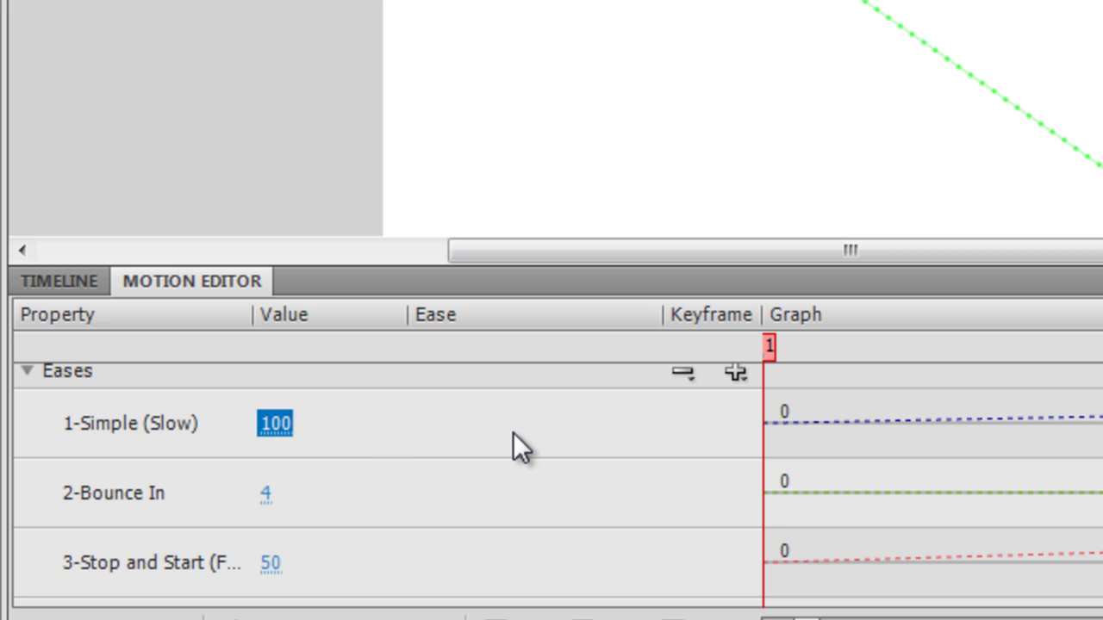
{"action": "left_click", "coordinate": [378, 434]}
Apply the Stop and Start (Fastest) ease to all Basic motion properties of the ball and test the movie.
{"action": "left_click_drag", "start_coordinate": [1083, 541], "coordinate": [1082, 571]}
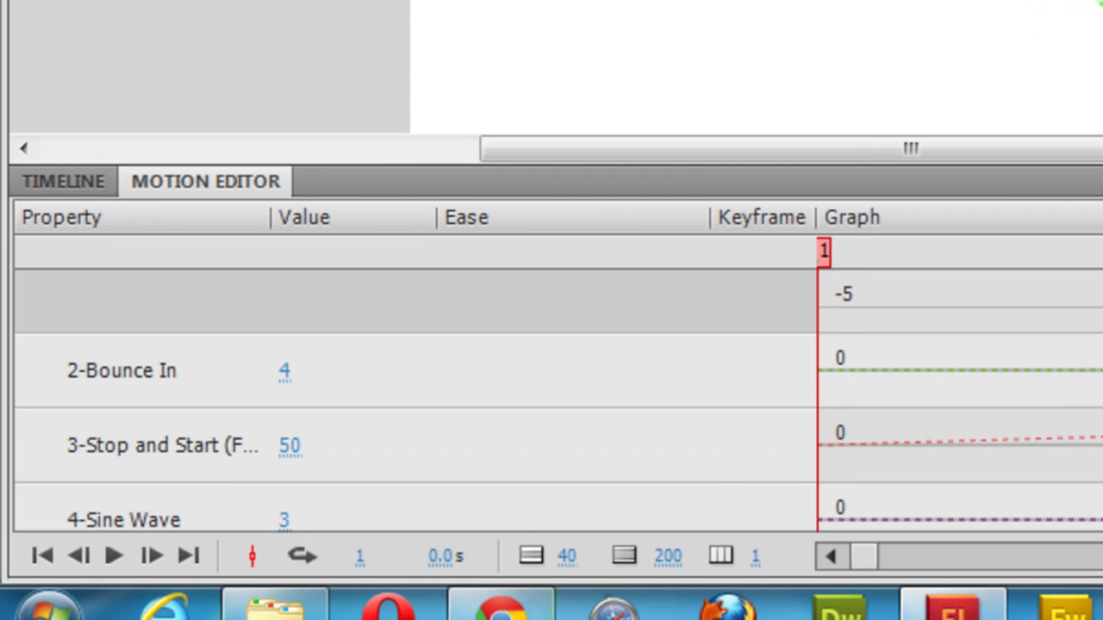
{"action": "scroll", "coordinate": [413, 397], "scroll_direction": "down", "scroll_amount": 3}
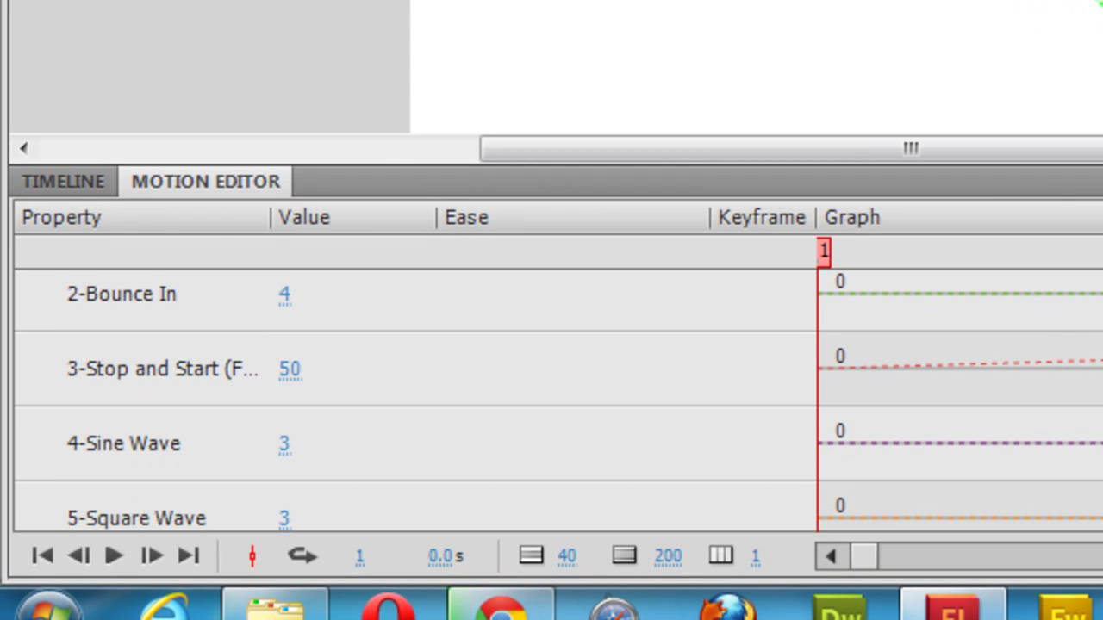
{"action": "scroll", "coordinate": [558, 401], "scroll_direction": "down", "scroll_amount": 1}
{"action": "scroll", "coordinate": [628, 499], "scroll_direction": "down", "scroll_amount": 3}
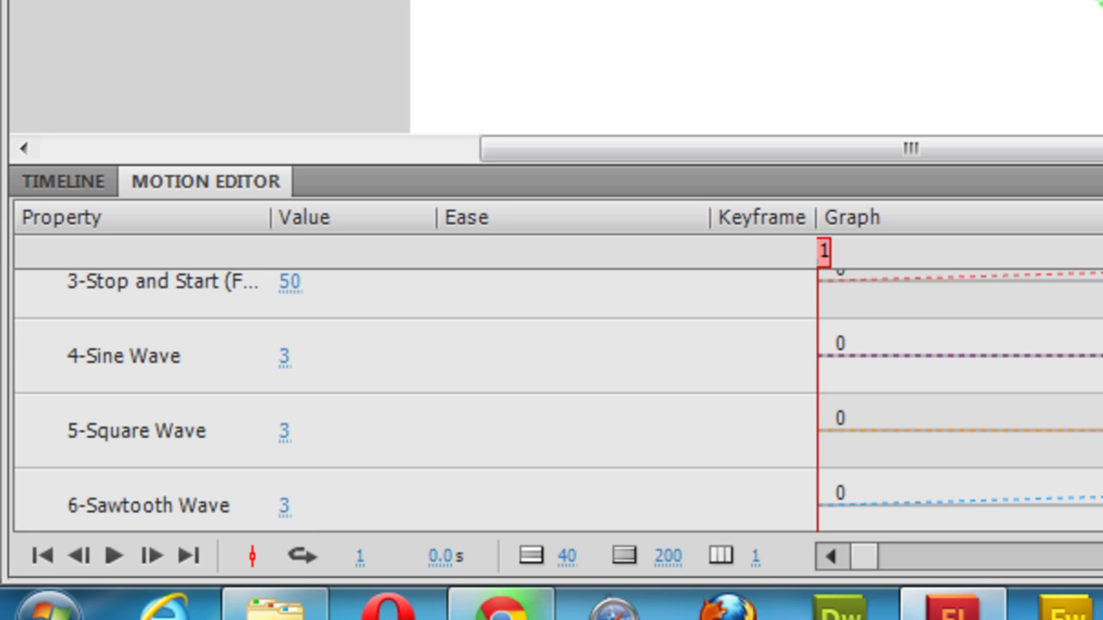
{"action": "scroll", "coordinate": [413, 401], "scroll_direction": "down", "scroll_amount": 1}
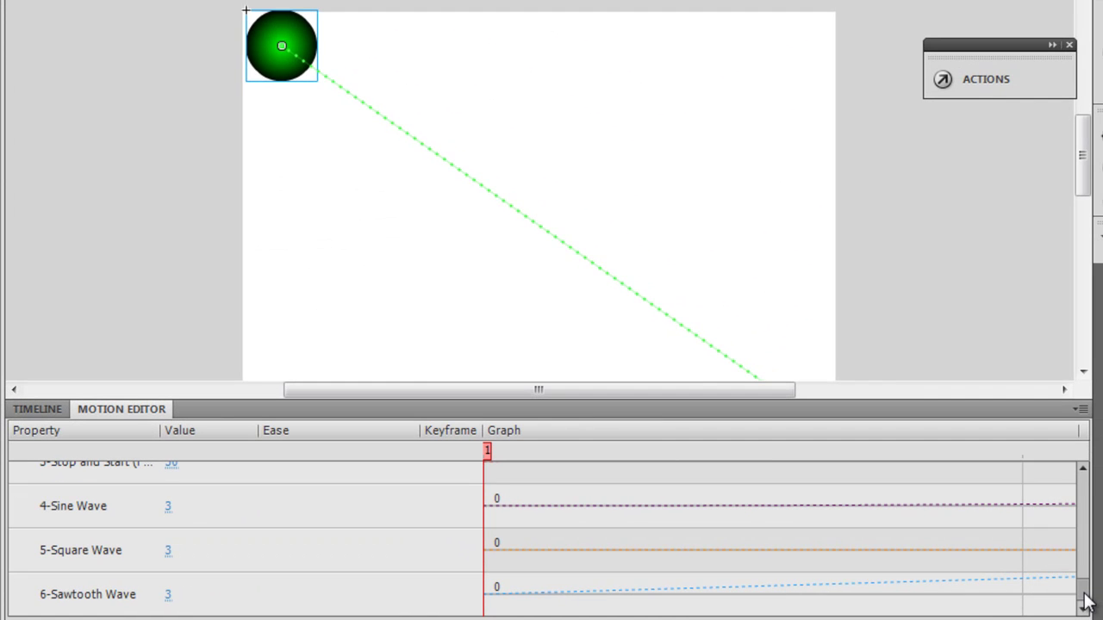
{"action": "left_click_drag", "start_coordinate": [1084, 603], "coordinate": [1090, 485]}
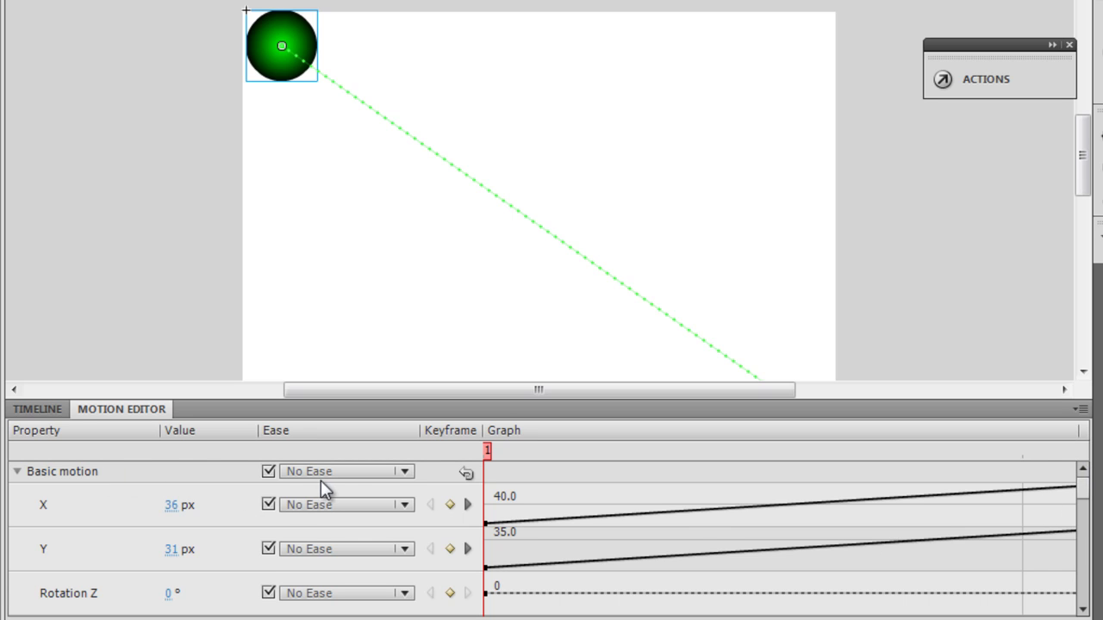
{"action": "left_click", "coordinate": [405, 474]}
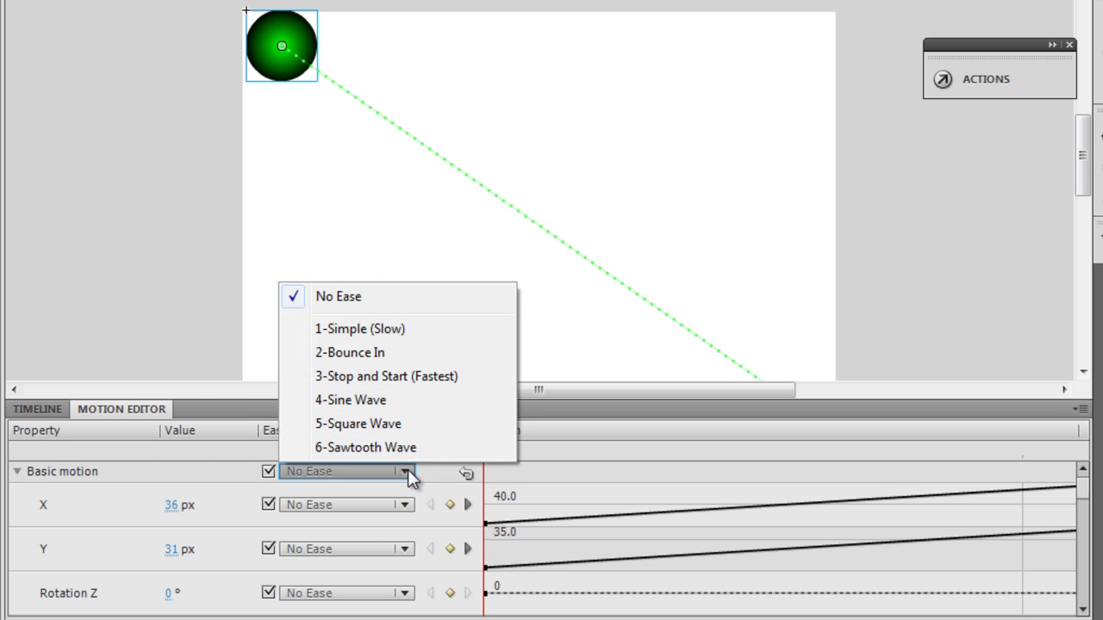
{"action": "left_click", "coordinate": [423, 376]}
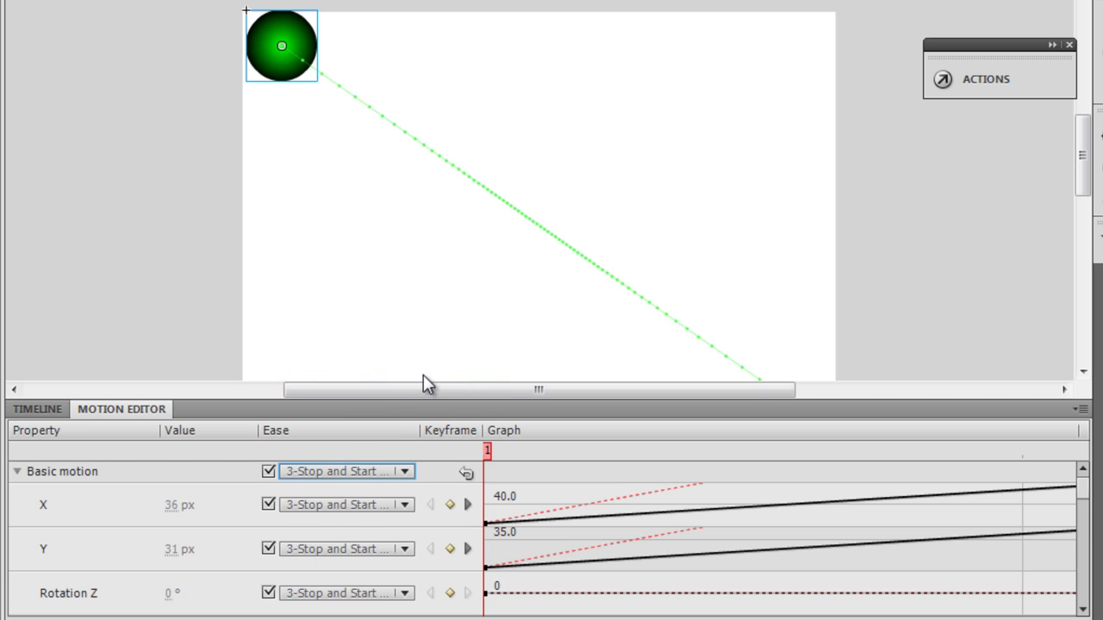
{"action": "key", "text": "ctrl+Return"}
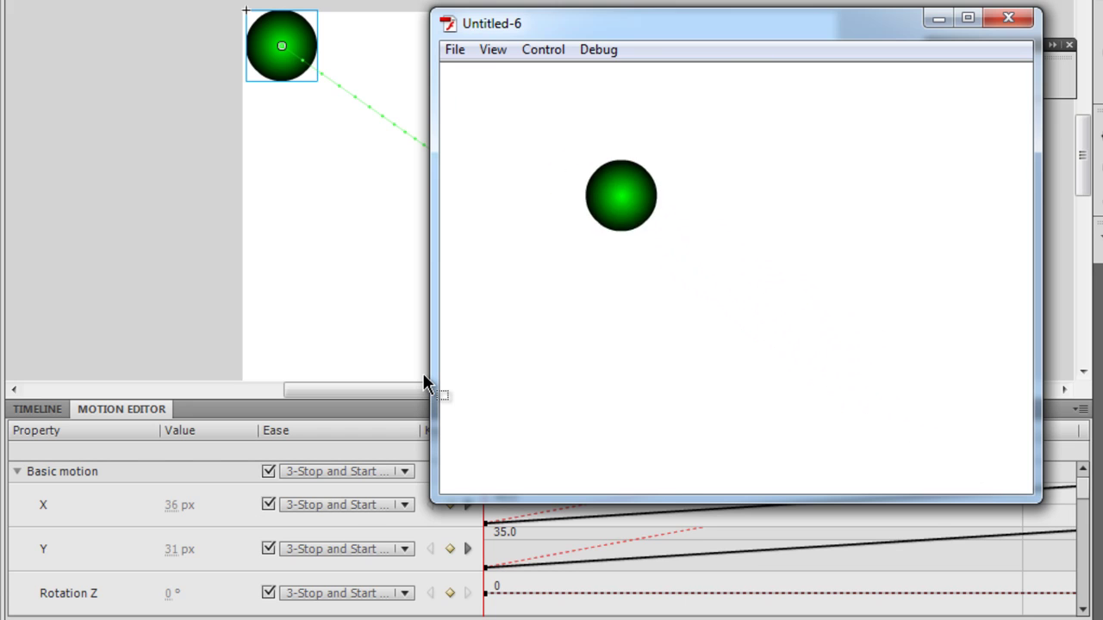
Set the value of the Stop and Start (Fastest) ease to 100 and test the movie.
{"action": "left_click", "coordinate": [1009, 19]}
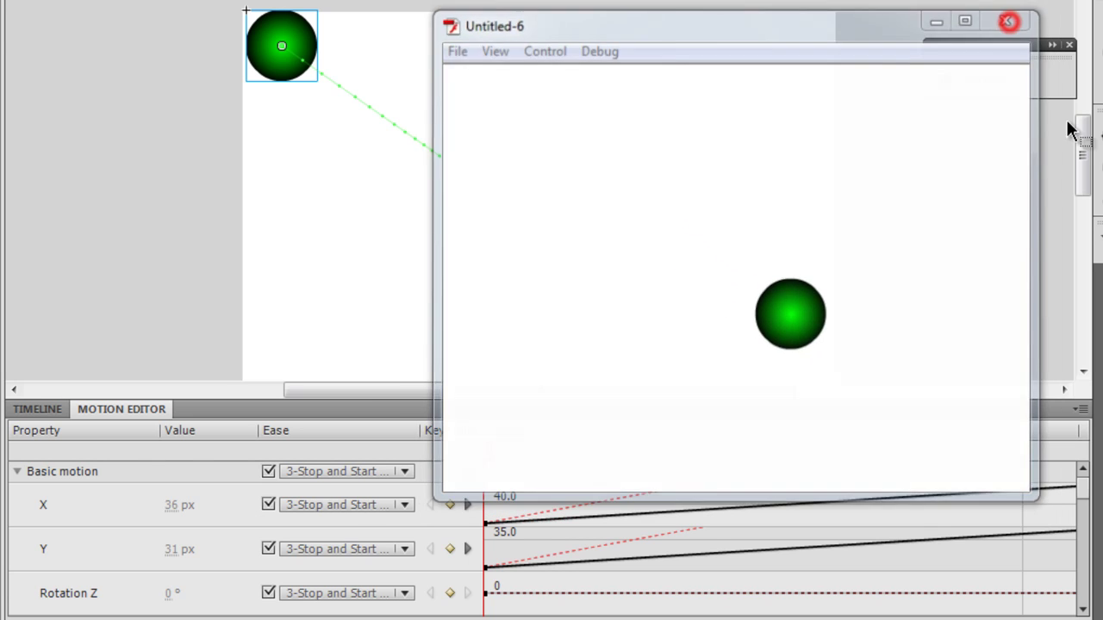
{"action": "left_click", "coordinate": [1082, 142]}
{"action": "left_click_drag", "start_coordinate": [1082, 488], "coordinate": [1092, 608]}
{"action": "scroll", "coordinate": [1039, 591], "scroll_direction": "up", "scroll_amount": 1}
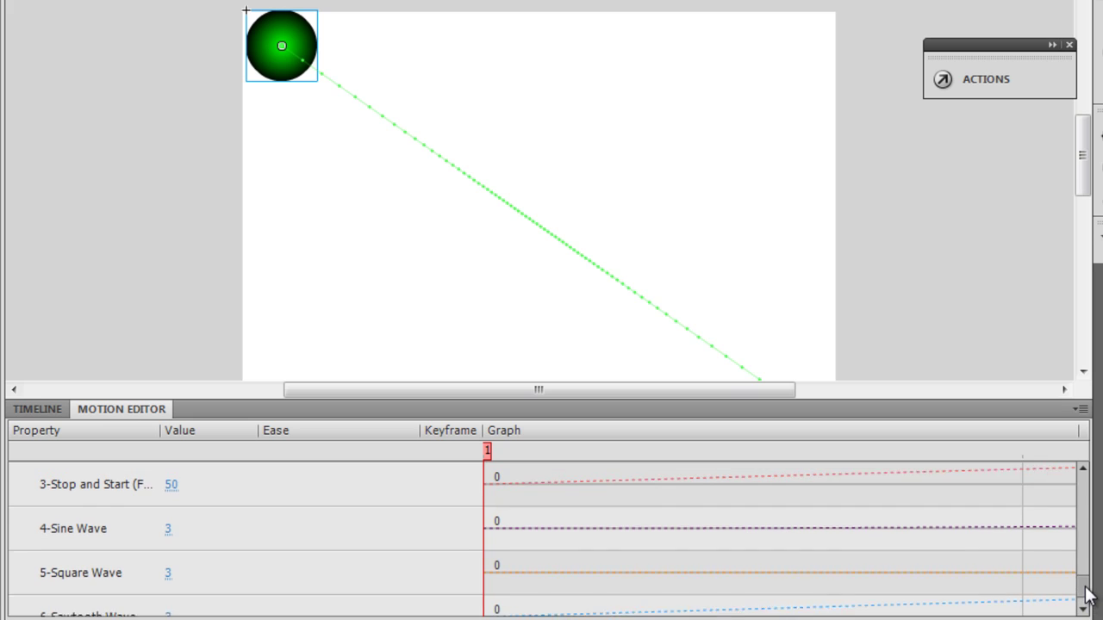
{"action": "left_click_drag", "start_coordinate": [166, 505], "coordinate": [211, 499]}
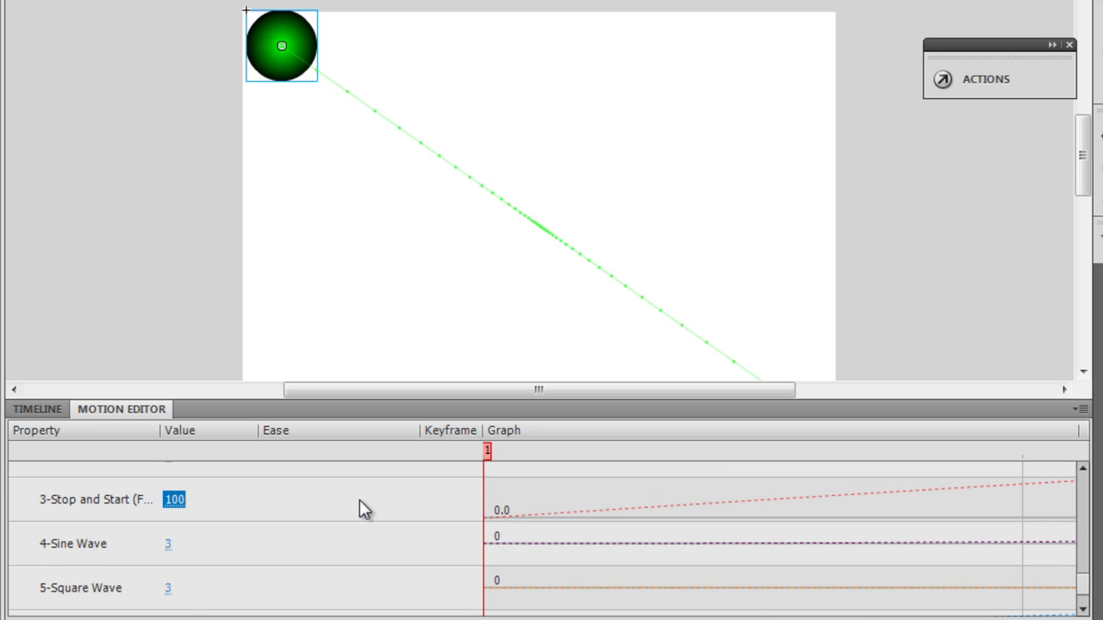
{"action": "key", "text": "ctrl+Return"}
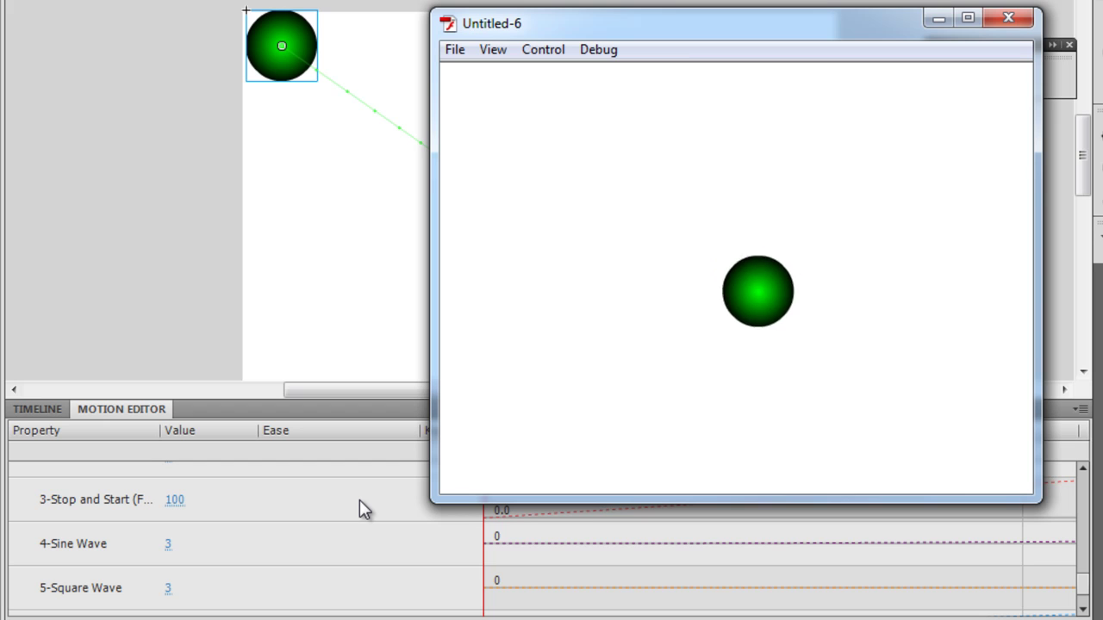
{"action": "left_click", "coordinate": [1015, 18]}
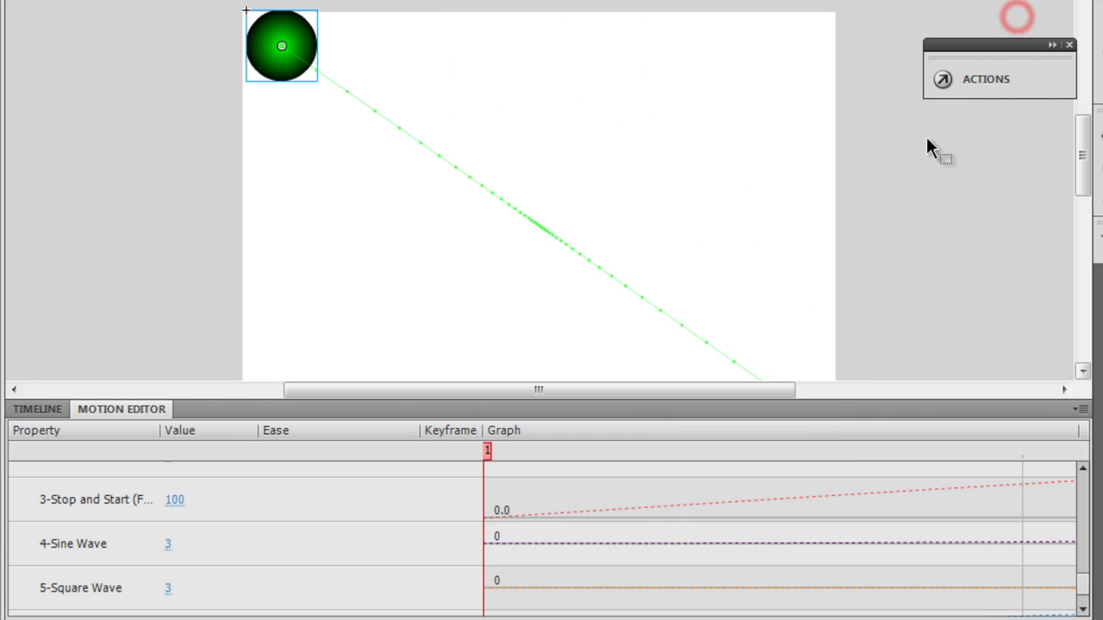
Shorten the ball's motion tween span on Layer 1 to end at frame 48 and test the movie.
{"action": "left_click", "coordinate": [56, 409]}
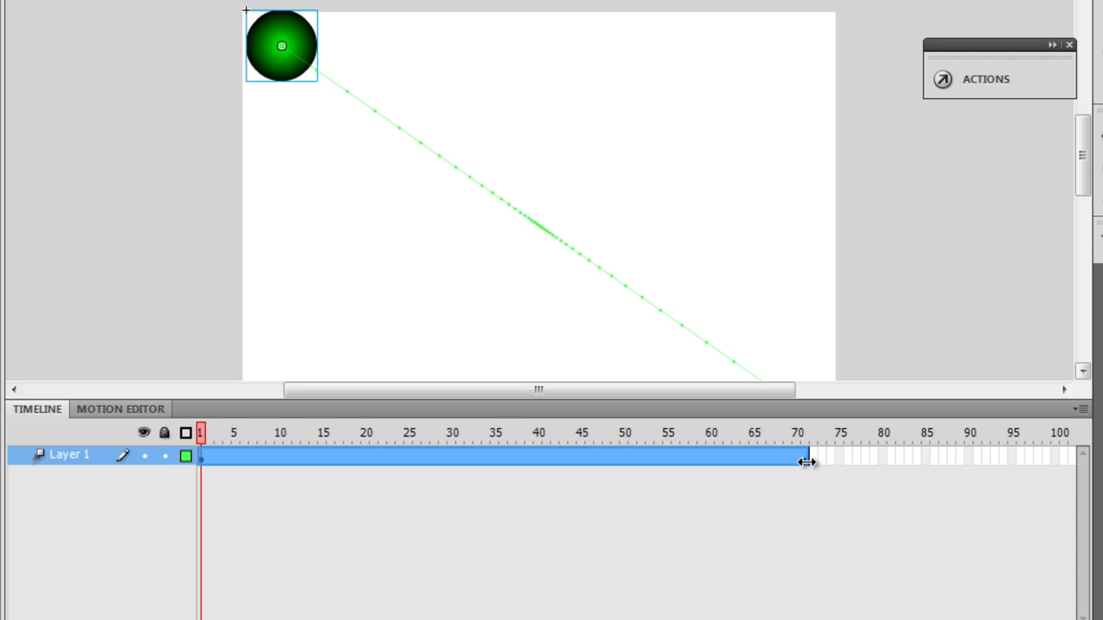
{"action": "left_click_drag", "start_coordinate": [807, 462], "coordinate": [500, 464]}
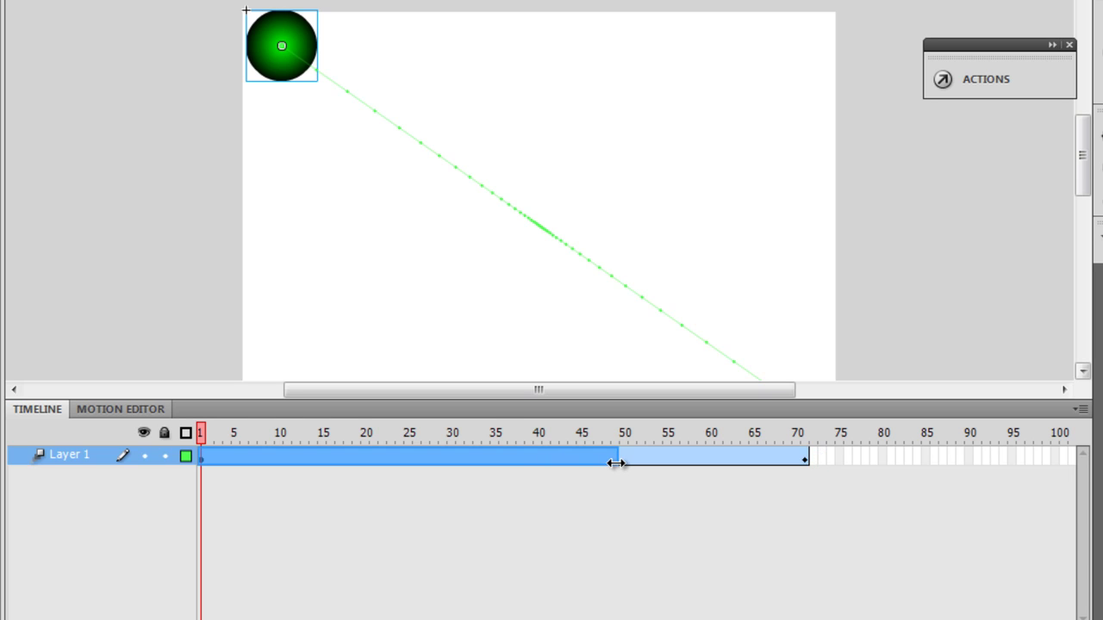
{"action": "left_click_drag", "start_coordinate": [616, 463], "coordinate": [615, 463]}
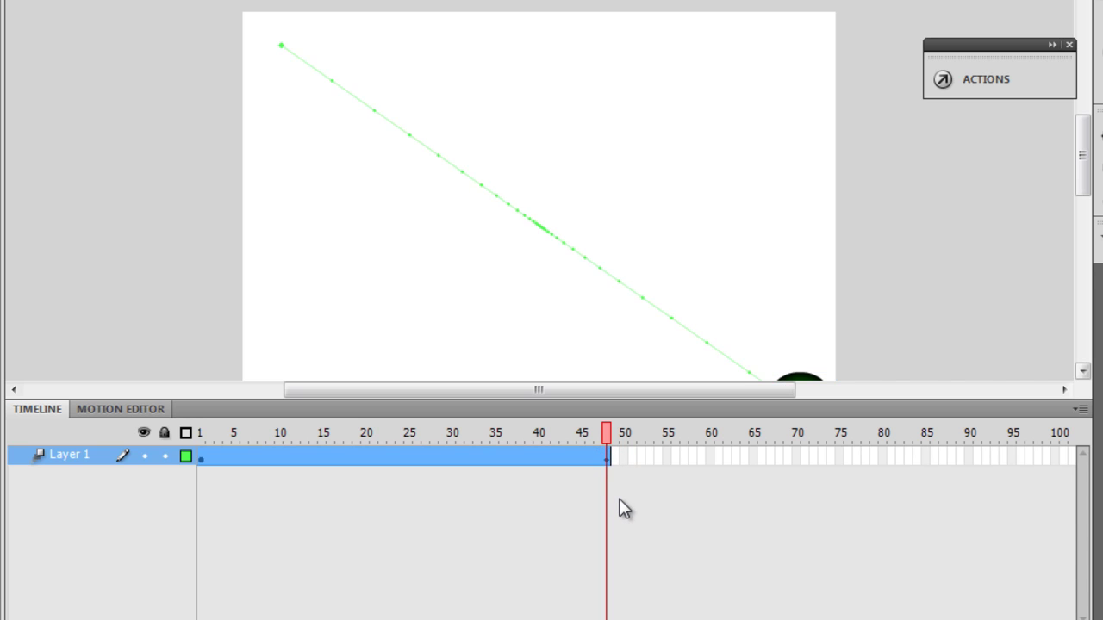
{"action": "key", "text": "ctrl+Return"}
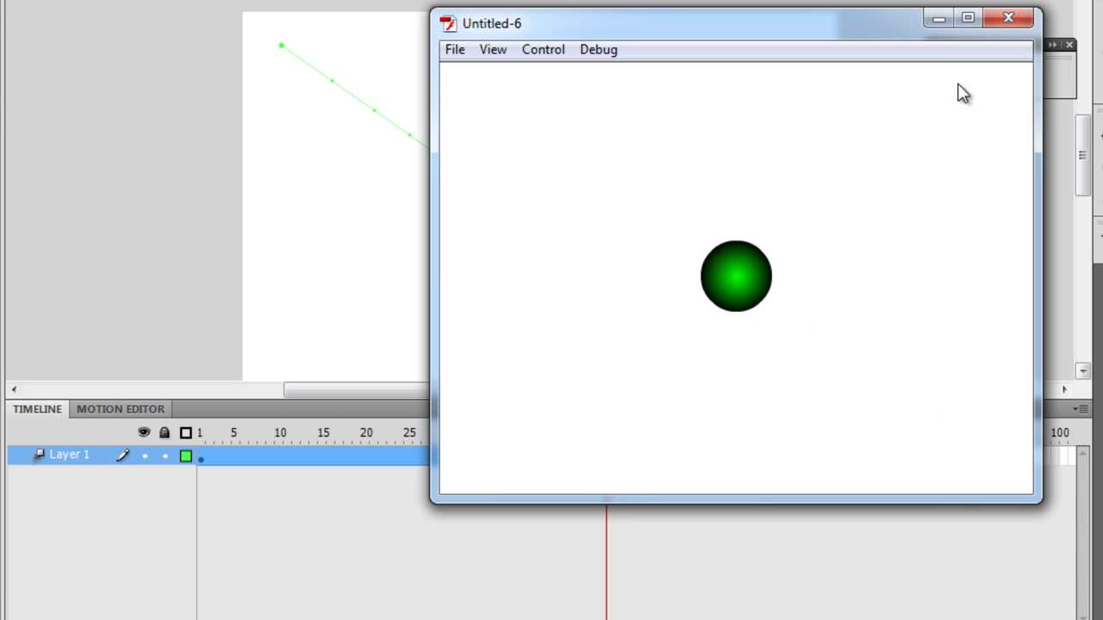
{"action": "left_click", "coordinate": [1010, 19]}
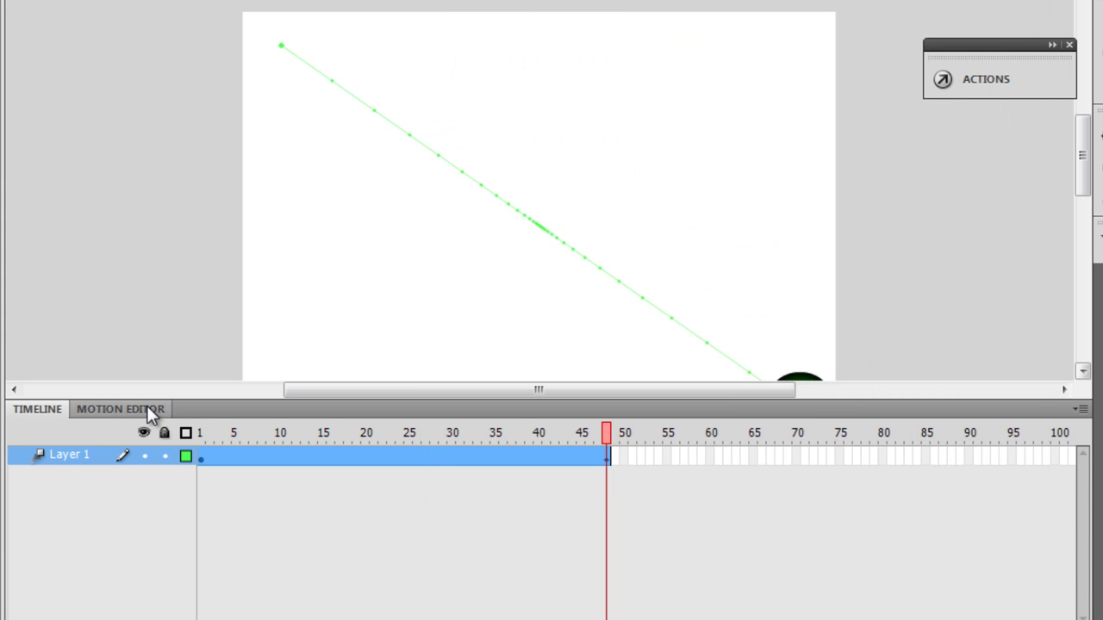
Return to frame 1 and set all Basic motion properties of the ball to No Ease.
{"action": "left_click_drag", "start_coordinate": [608, 433], "coordinate": [198, 431]}
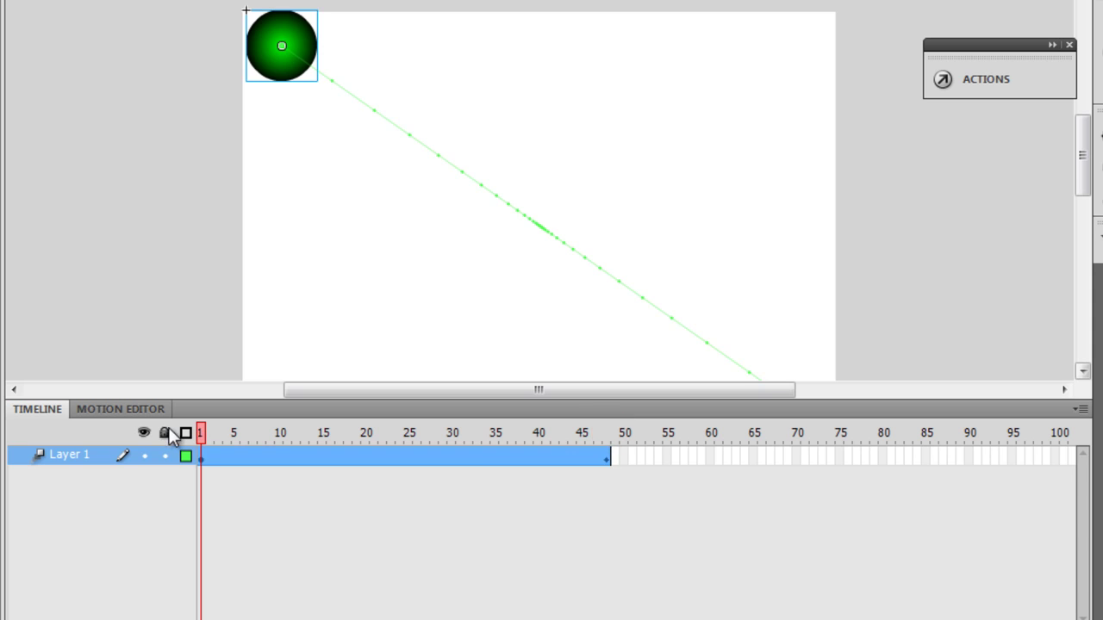
{"action": "left_click", "coordinate": [138, 410]}
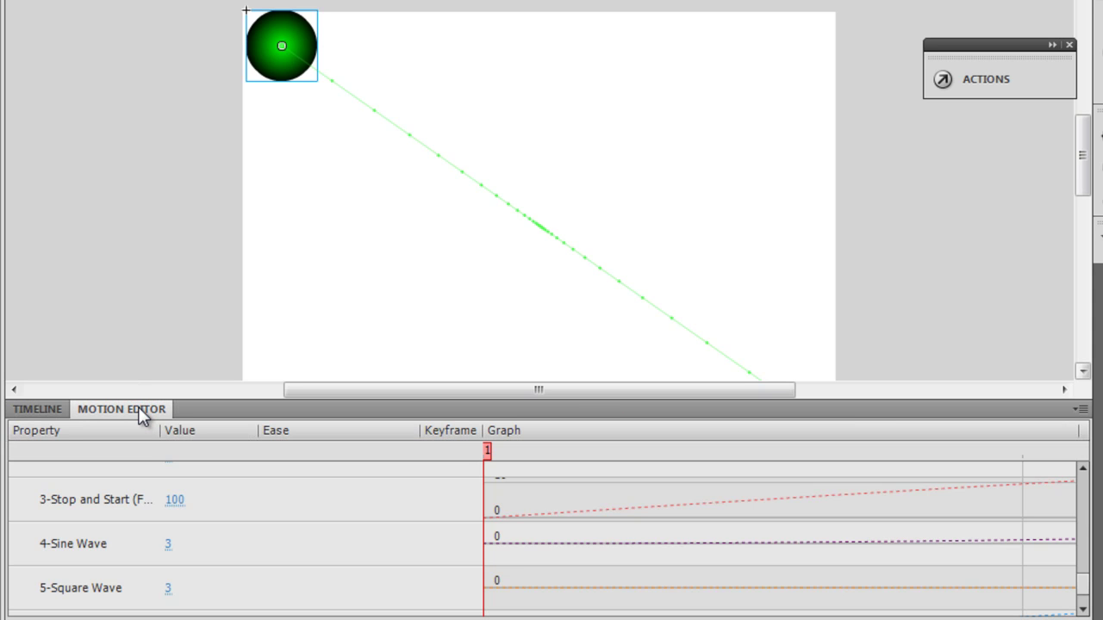
{"action": "left_click_drag", "start_coordinate": [1083, 588], "coordinate": [1082, 476]}
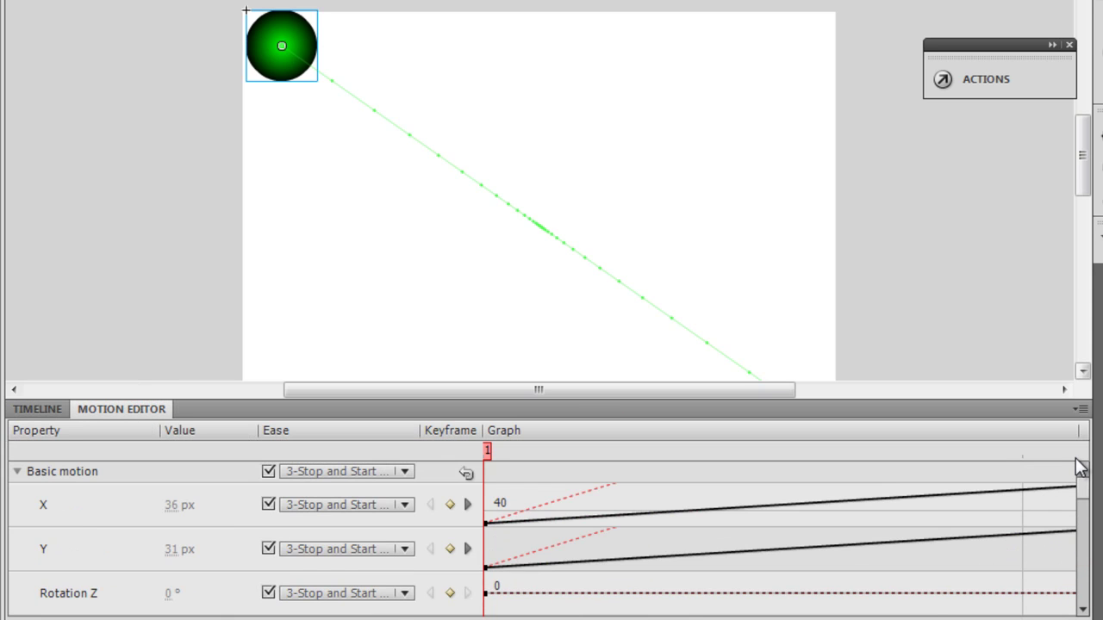
{"action": "left_click", "coordinate": [405, 473]}
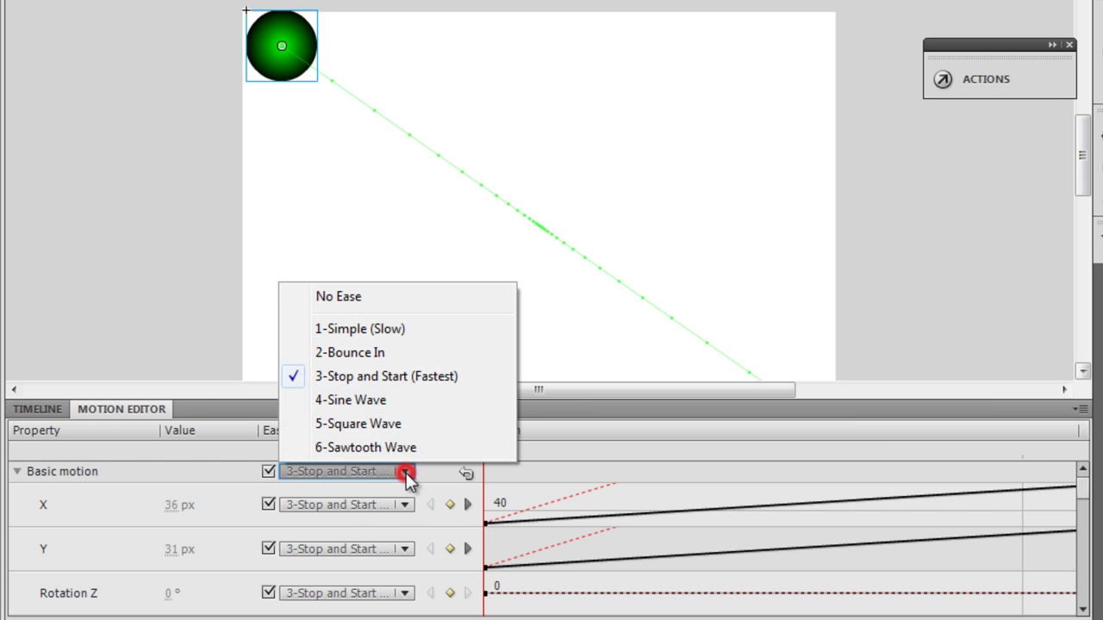
{"action": "left_click", "coordinate": [411, 296]}
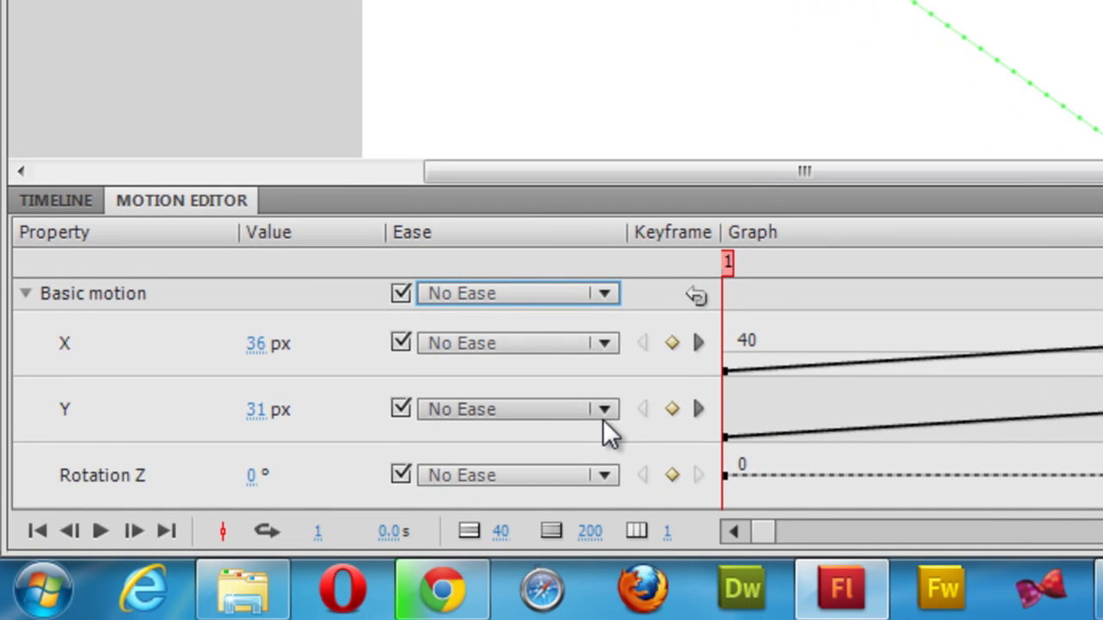
Apply the Bounce In ease to the ball's Y property only and test the movie.
{"action": "left_click", "coordinate": [603, 412]}
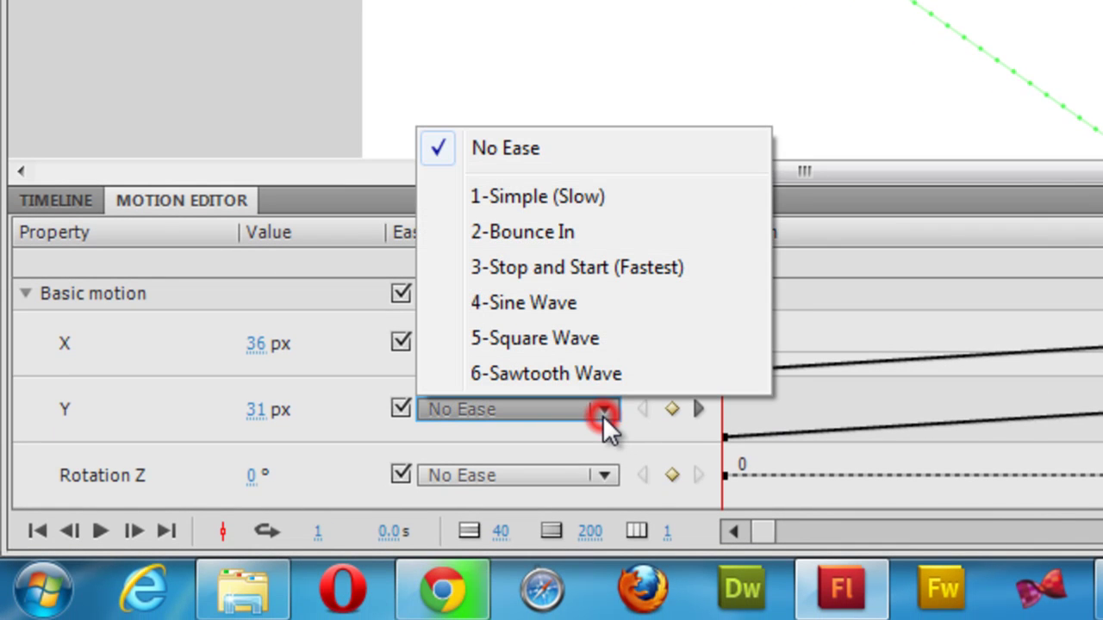
{"action": "left_click", "coordinate": [620, 227]}
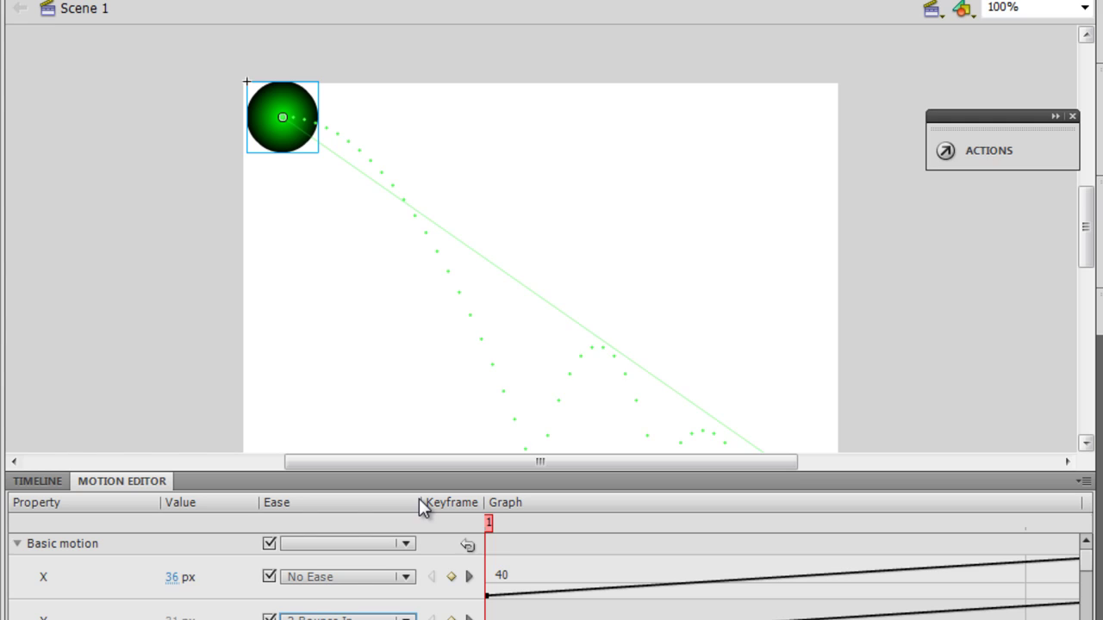
{"action": "key", "text": "ctrl+Return"}
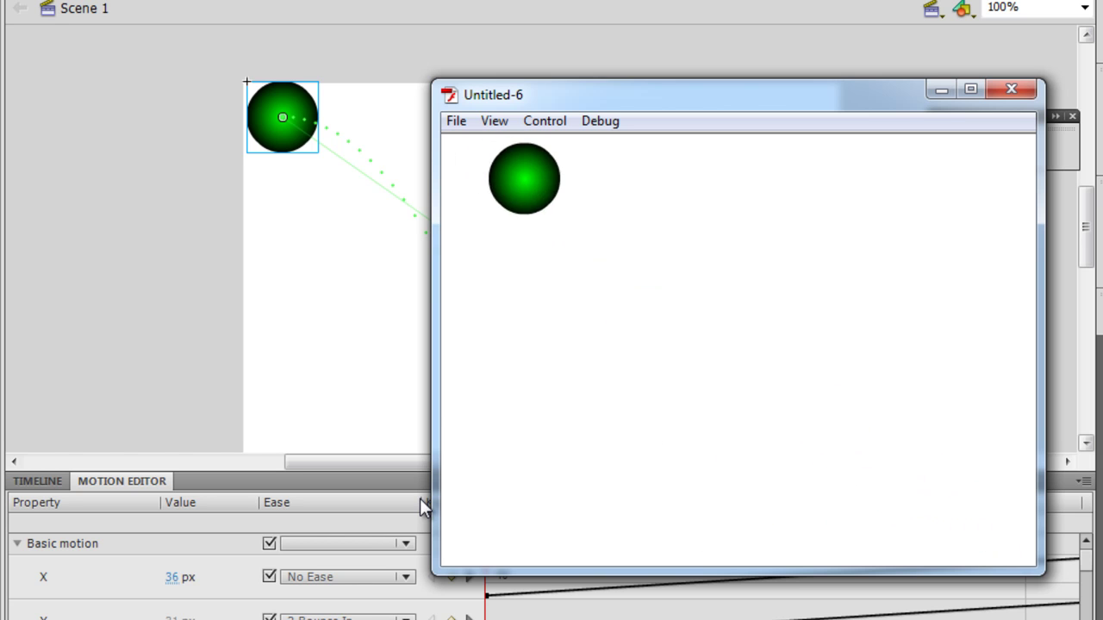
{"action": "left_click", "coordinate": [1010, 89]}
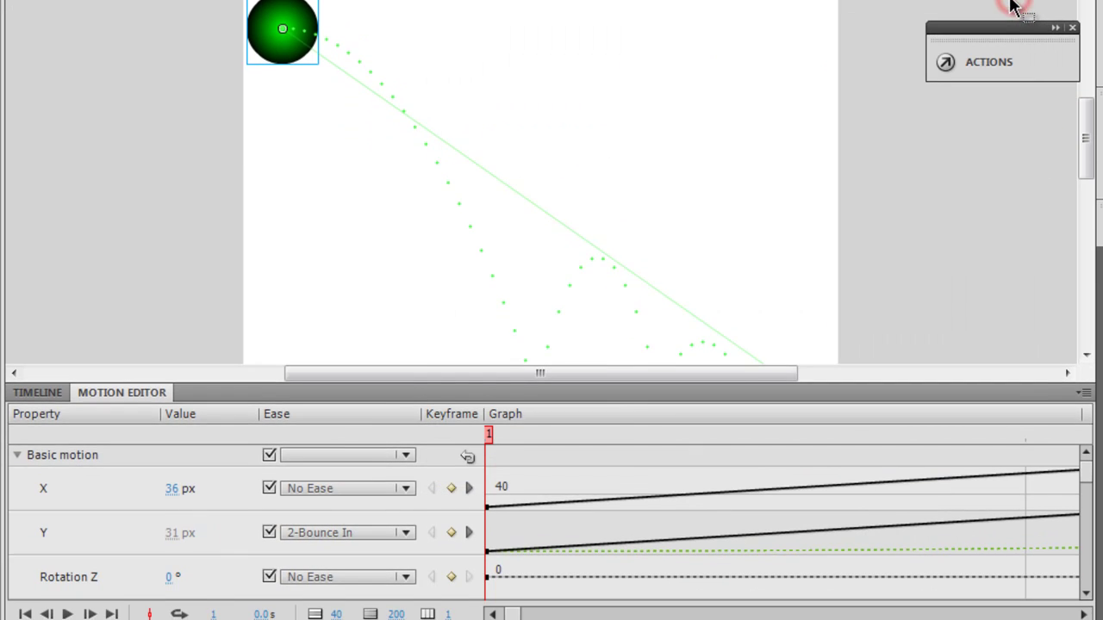
Apply the Bounce In ease to the ball's X property as well and test the movie.
{"action": "left_click", "coordinate": [407, 489]}
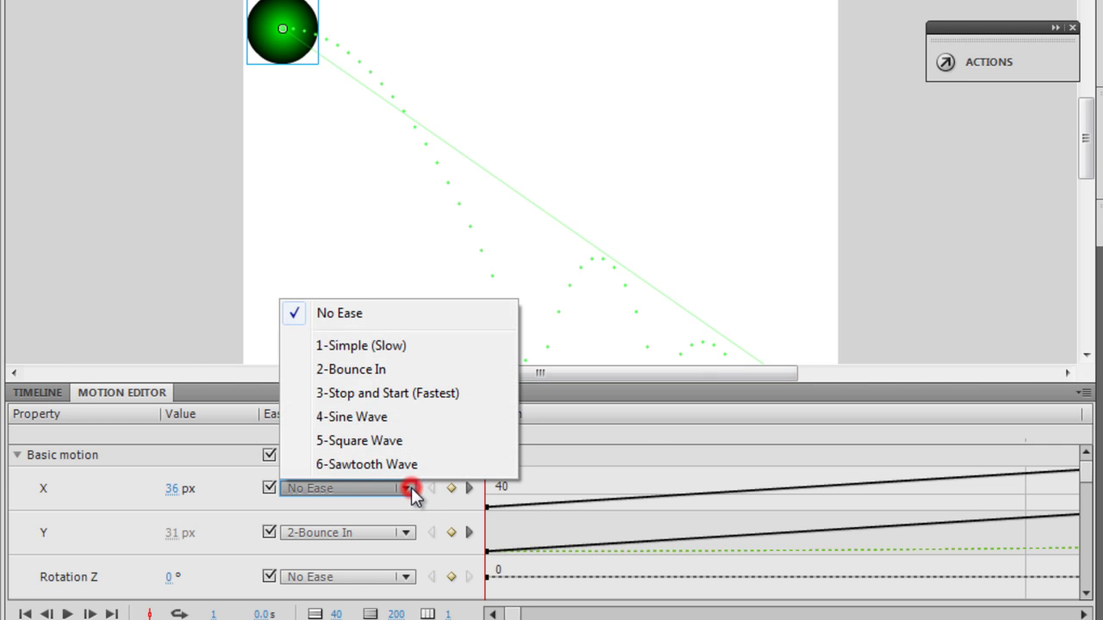
{"action": "left_click", "coordinate": [397, 370]}
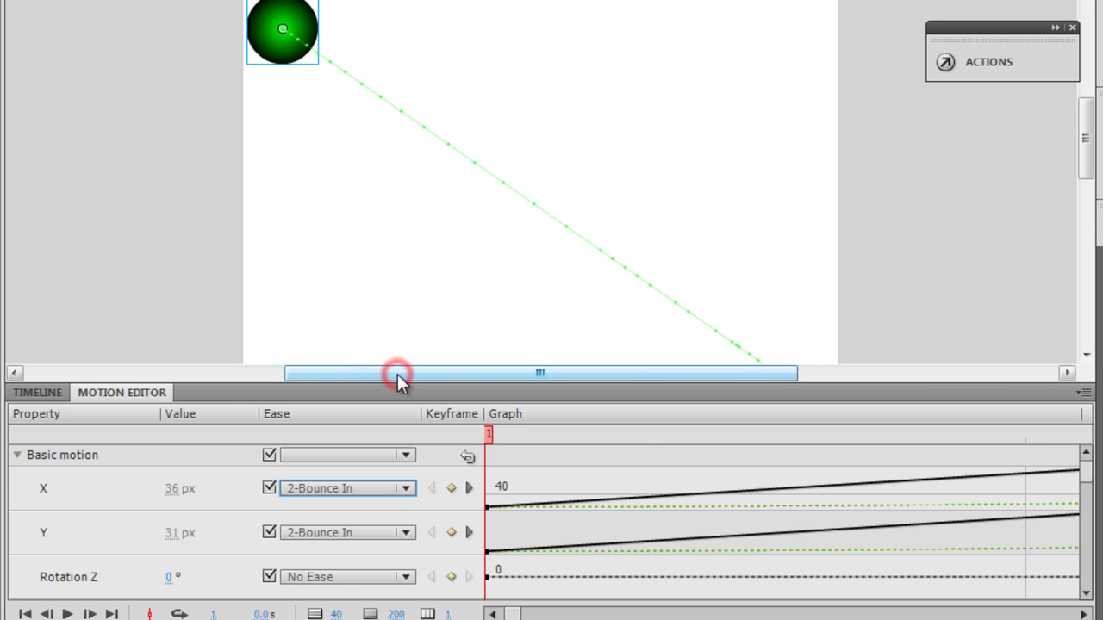
{"action": "key", "text": "ctrl+Return"}
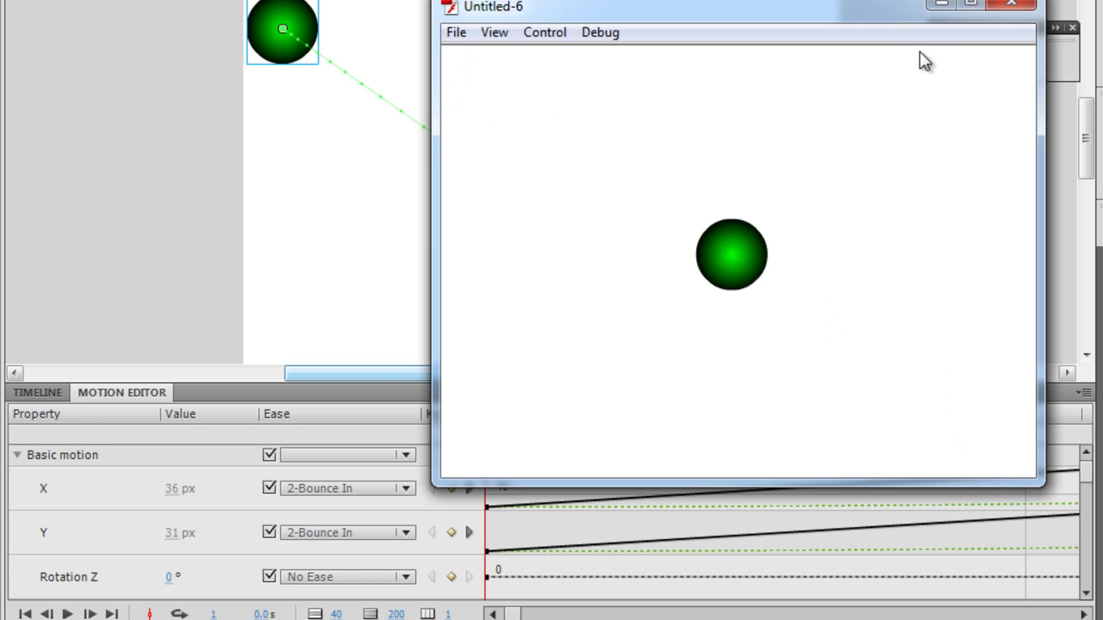
{"action": "left_click", "coordinate": [1011, 6]}
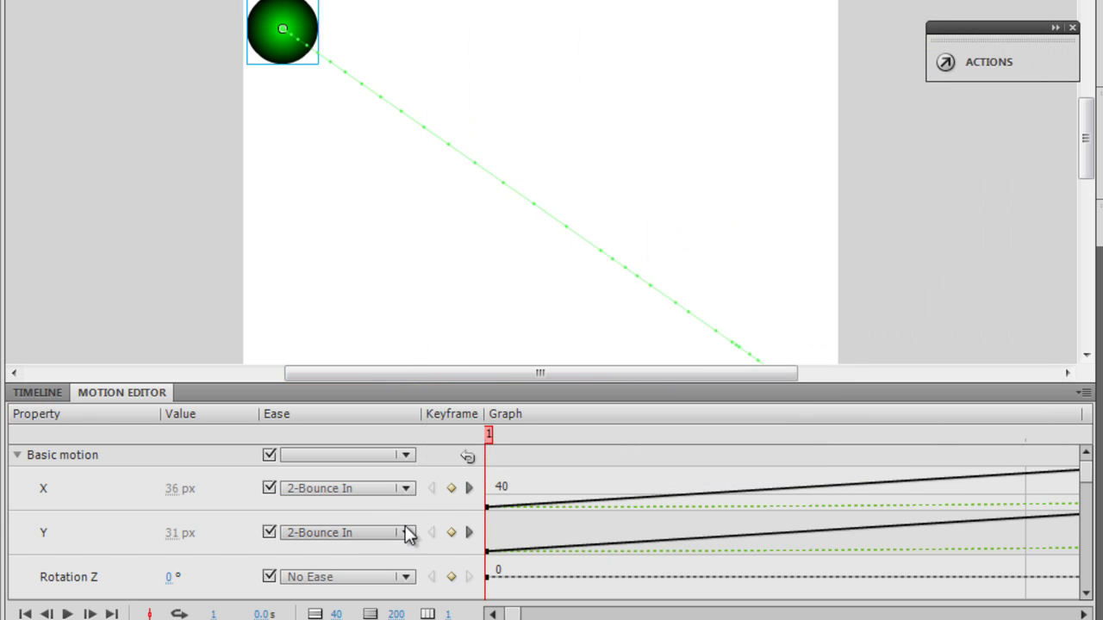
Set both the X and Y properties of the ball back to No Ease.
{"action": "left_click", "coordinate": [407, 498]}
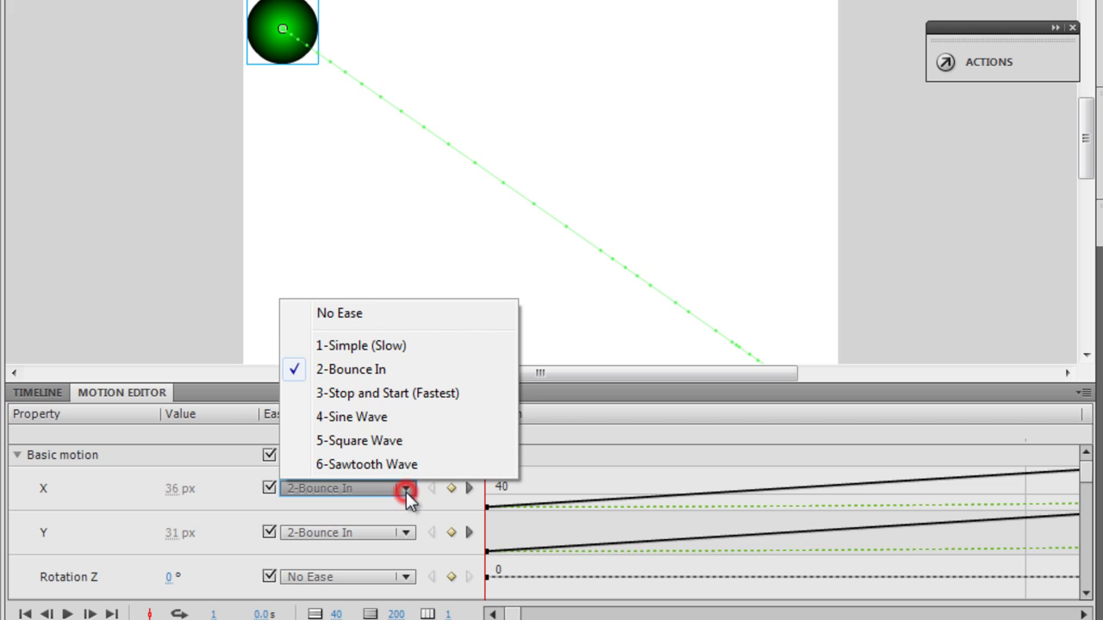
{"action": "left_click", "coordinate": [376, 319]}
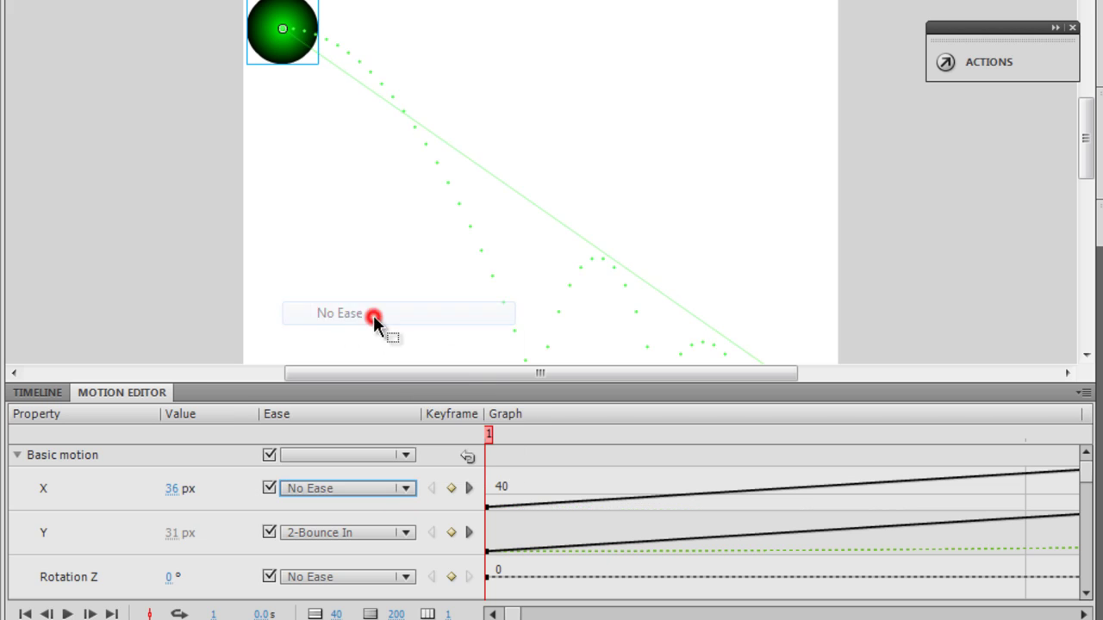
{"action": "left_click", "coordinate": [409, 534]}
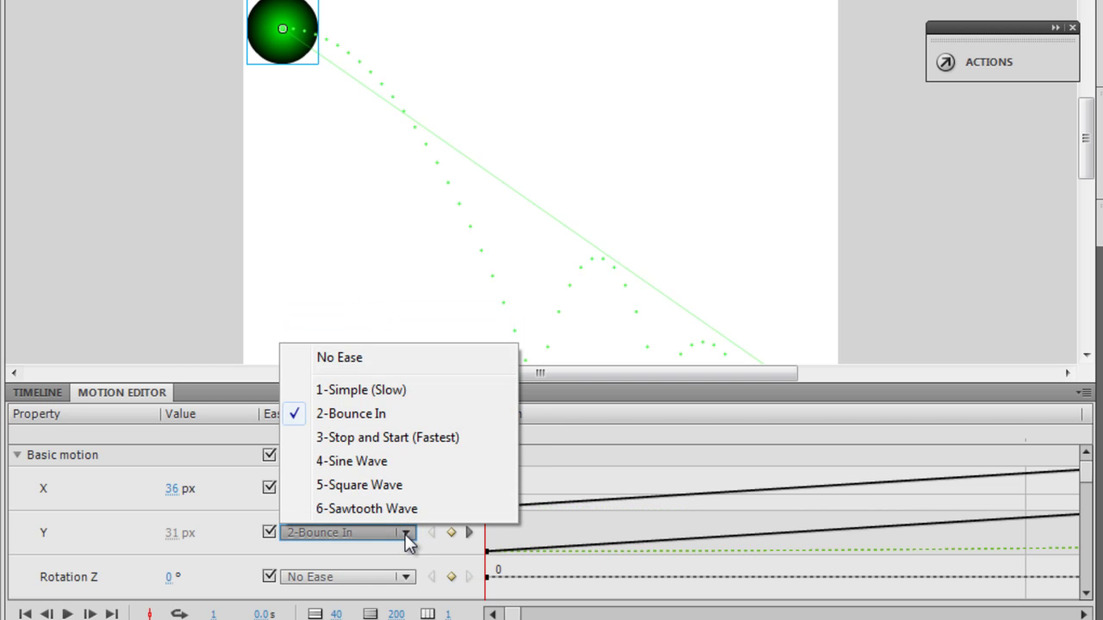
{"action": "left_click", "coordinate": [394, 358]}
Apply the Bounce In ease to the ball's X property alone and test the movie.
{"action": "left_click", "coordinate": [409, 489]}
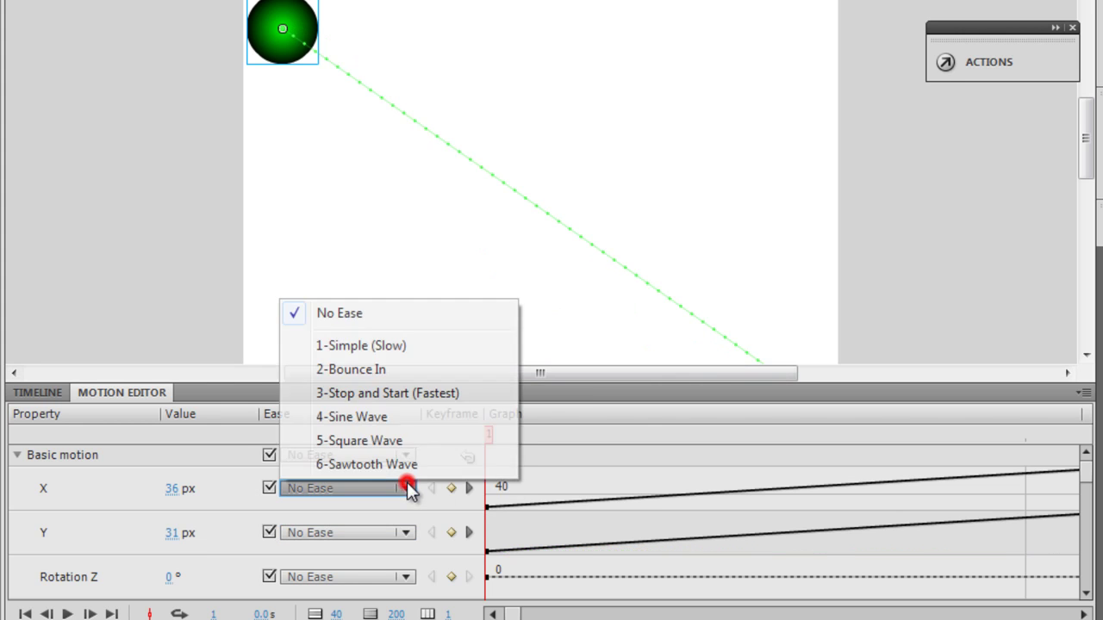
{"action": "left_click", "coordinate": [399, 374]}
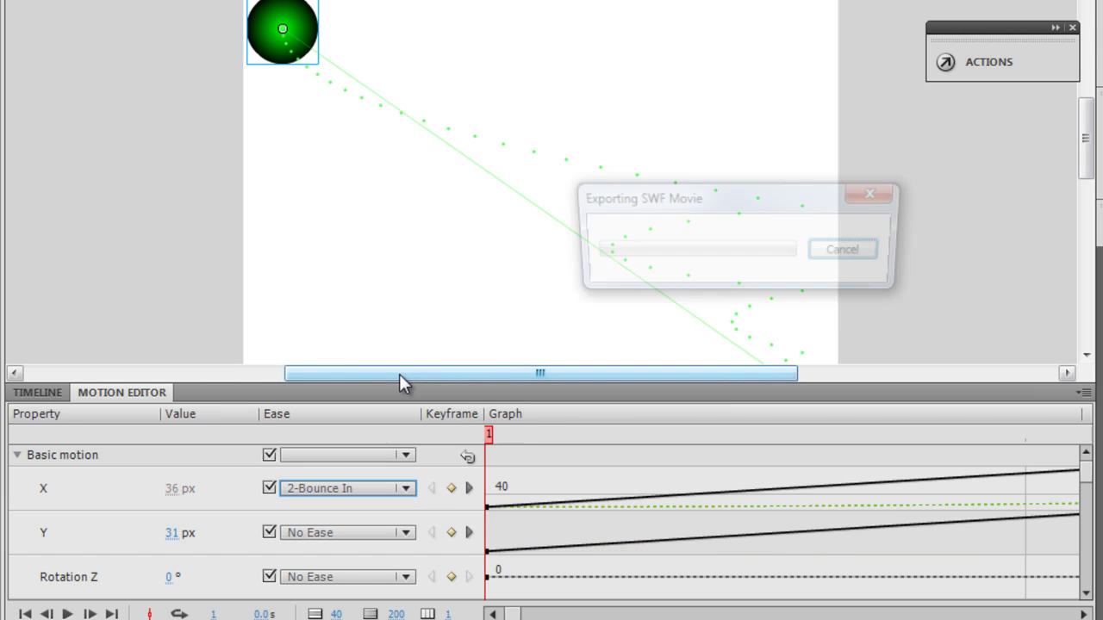
{"action": "key", "text": "ctrl+Return"}
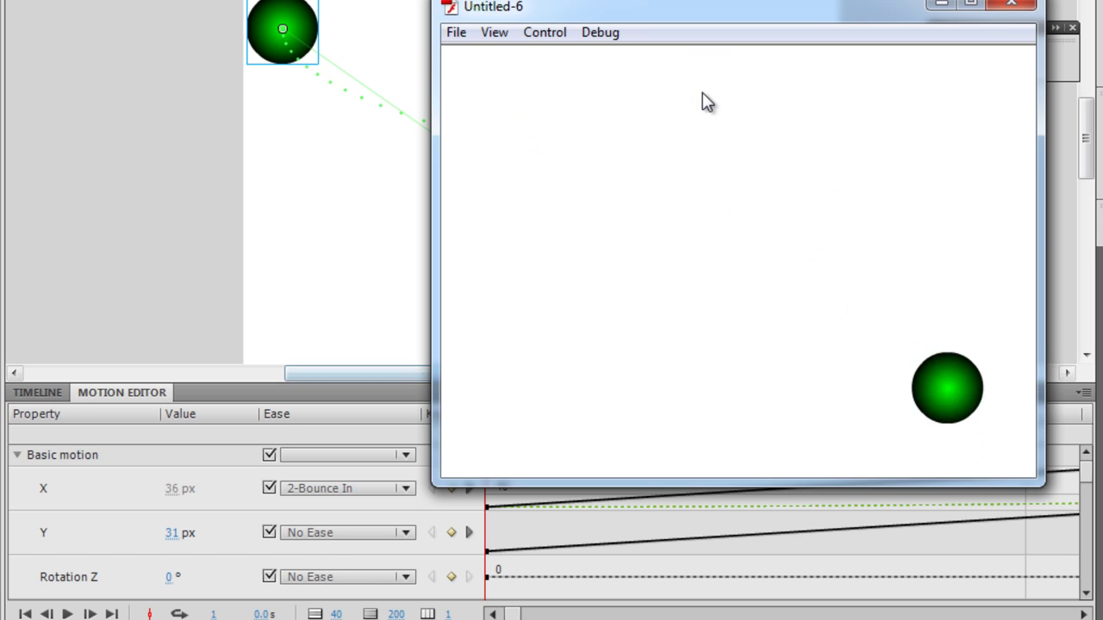
{"action": "left_click", "coordinate": [1009, 7]}
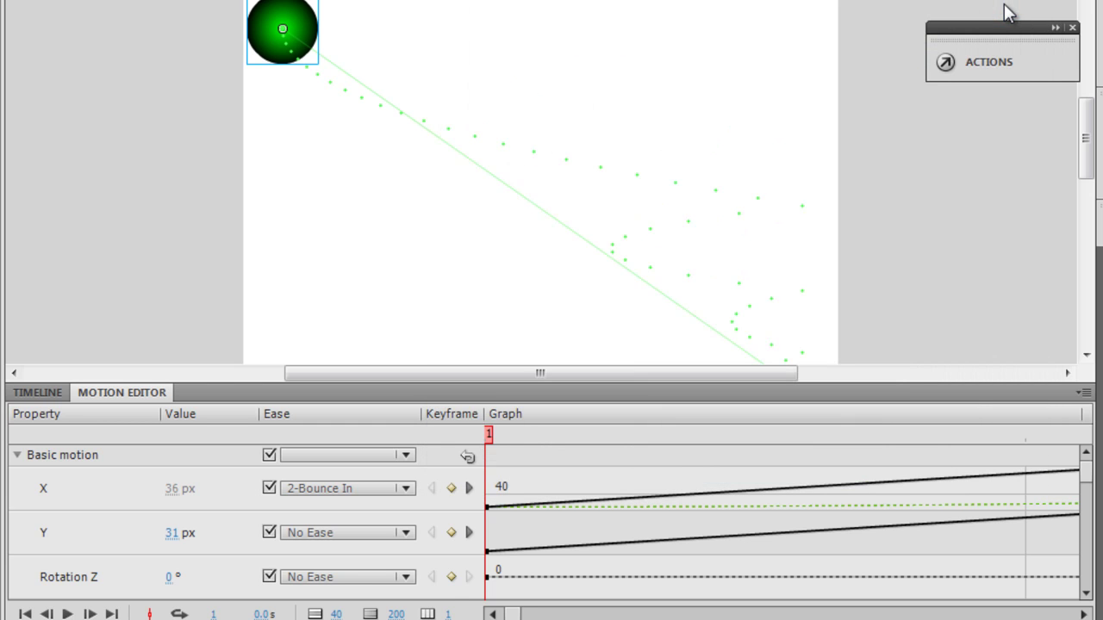
Apply the Sine Wave ease to the ball's Y property, with No Ease on X, and test the movie.
{"action": "left_click", "coordinate": [407, 494]}
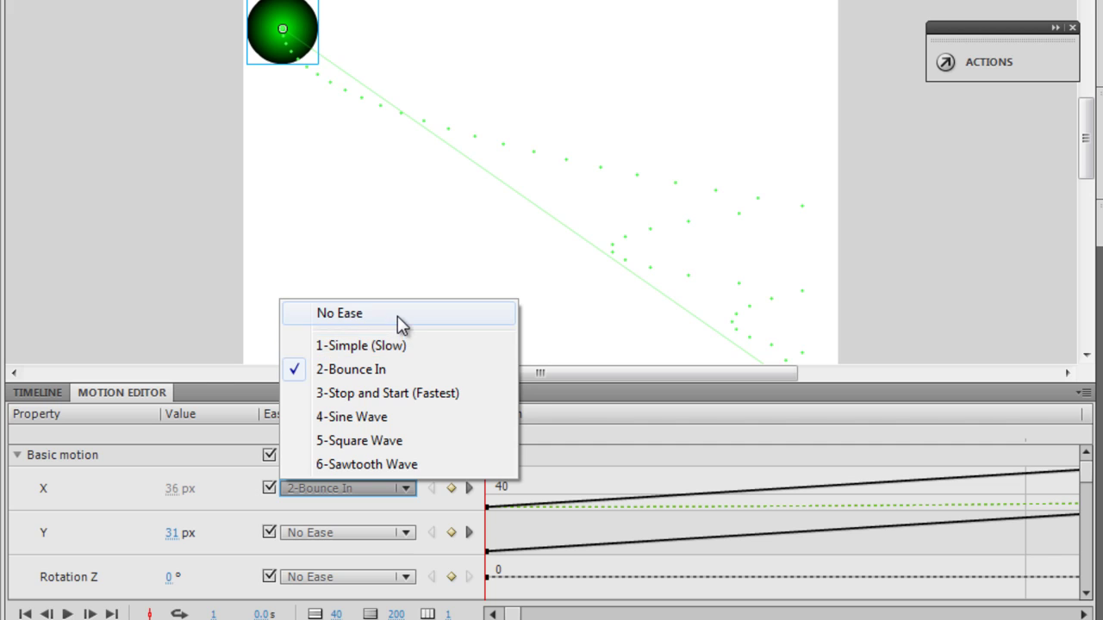
{"action": "left_click", "coordinate": [398, 316]}
{"action": "left_click", "coordinate": [406, 534]}
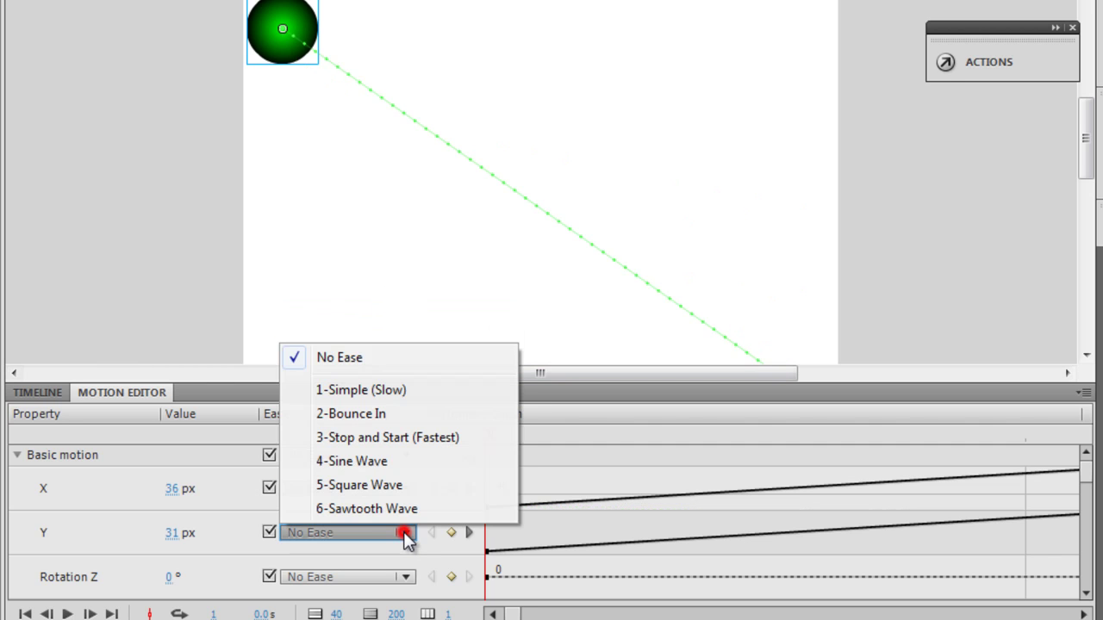
{"action": "left_click", "coordinate": [396, 460]}
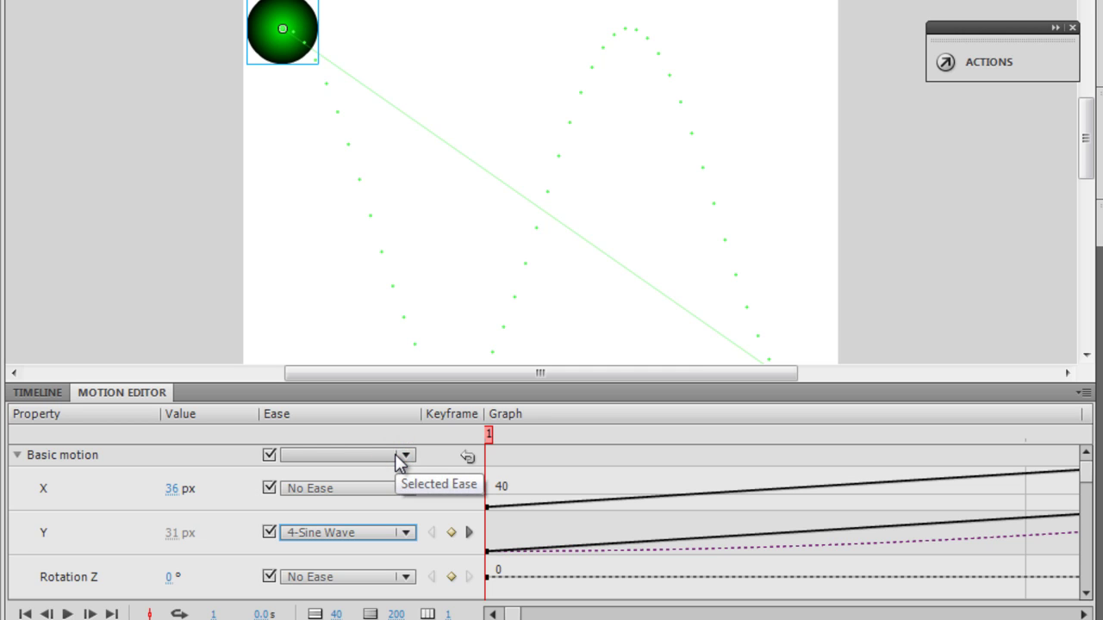
{"action": "key", "text": "ctrl+Return"}
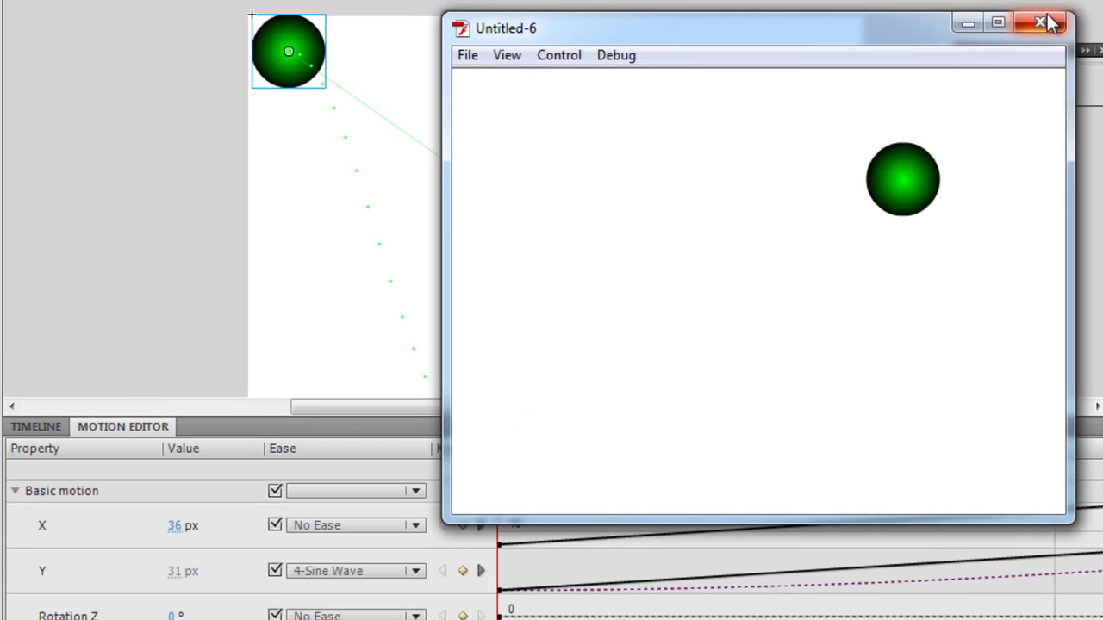
{"action": "left_click", "coordinate": [1043, 23]}
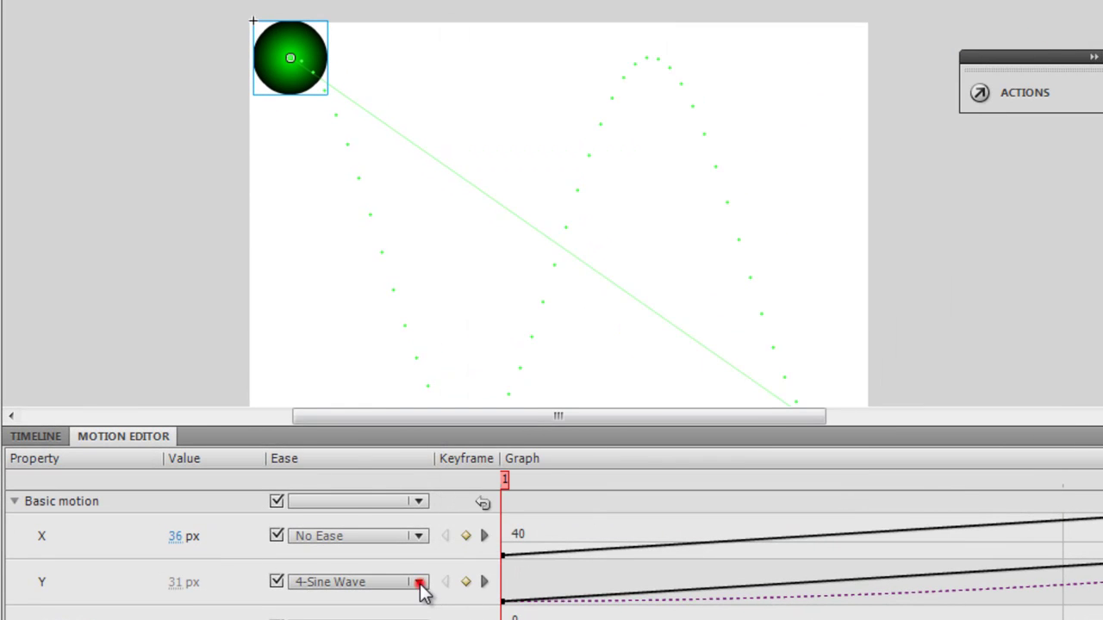
Apply the Square Wave ease to the ball's Y property and test the movie.
{"action": "left_click", "coordinate": [418, 583]}
{"action": "left_click", "coordinate": [416, 533]}
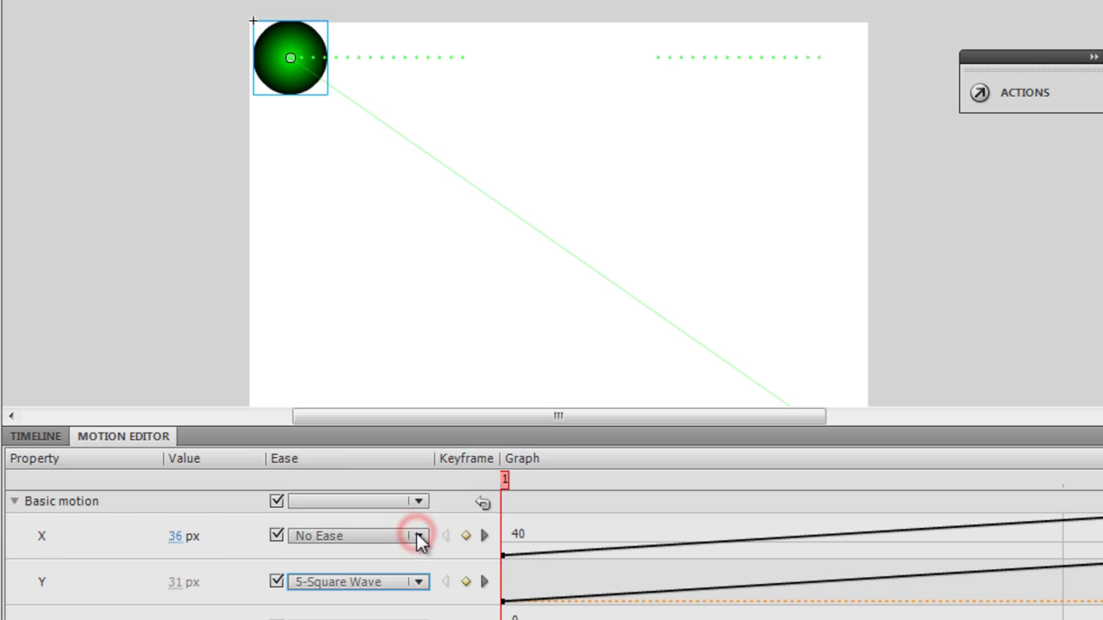
{"action": "key", "text": "ctrl+Return"}
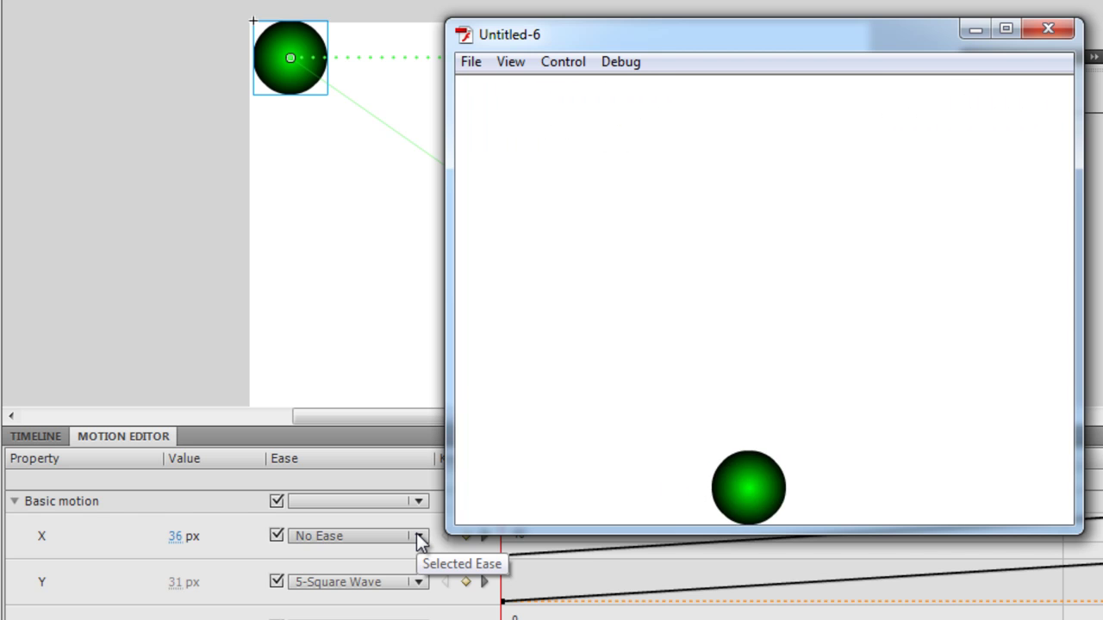
{"action": "left_click", "coordinate": [1066, 32]}
Switch the ball's Y property to the Sawtooth Wave ease and test the movie.
{"action": "left_click", "coordinate": [417, 583]}
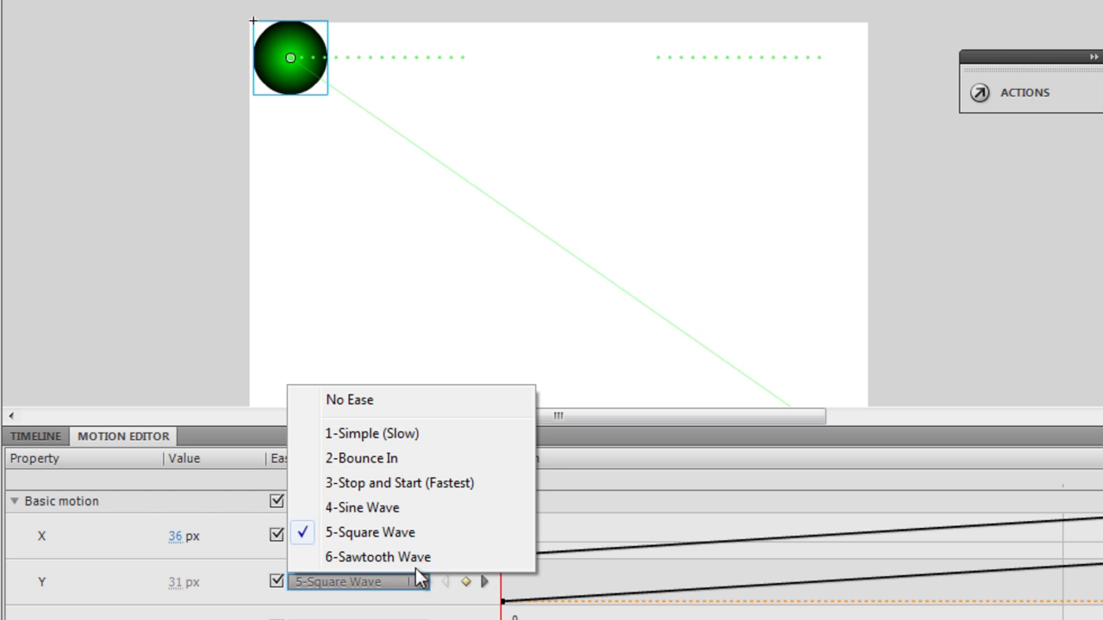
{"action": "left_click", "coordinate": [420, 558]}
{"action": "key", "text": "ctrl+Return"}
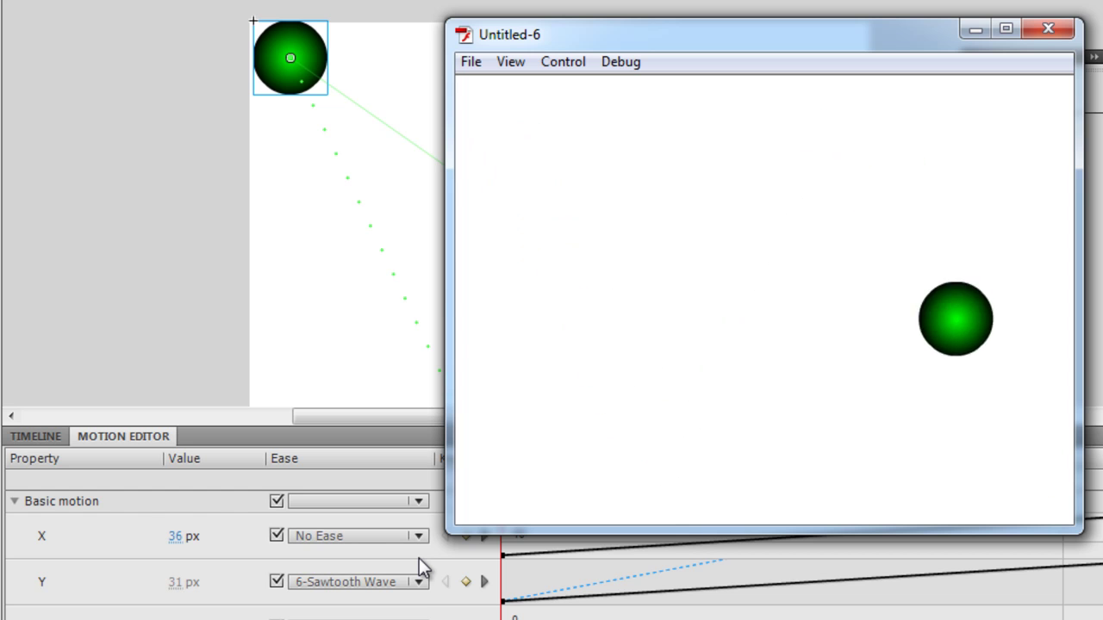
{"action": "left_click", "coordinate": [1048, 31]}
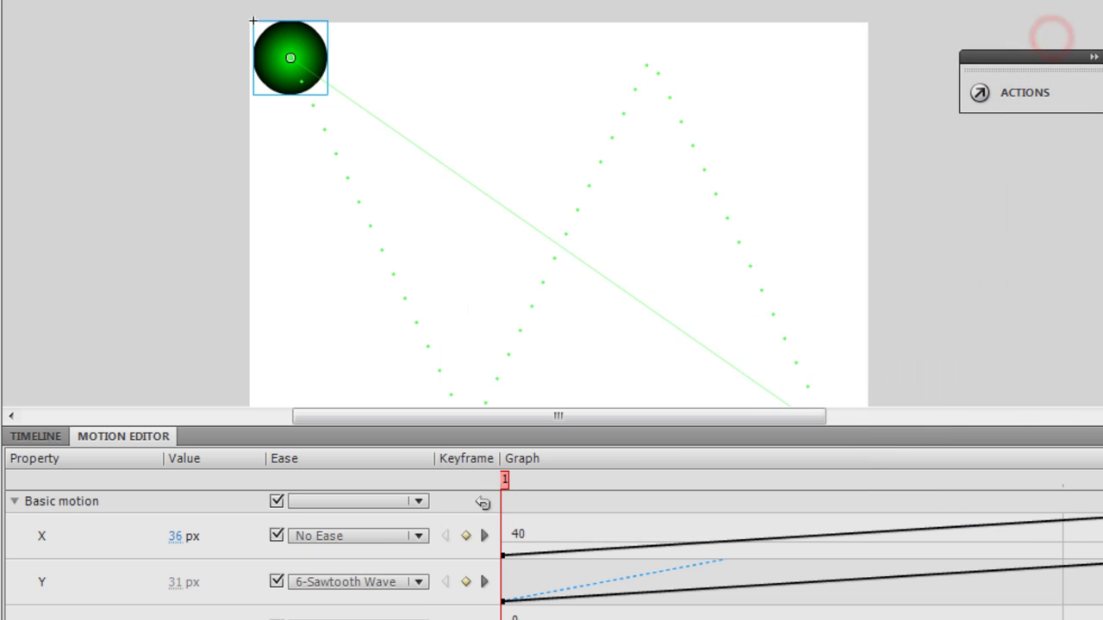
Set the value of the Sine Wave ease to 7 in the list of eases.
{"action": "scroll", "coordinate": [551, 551], "scroll_direction": "down", "scroll_amount": 5}
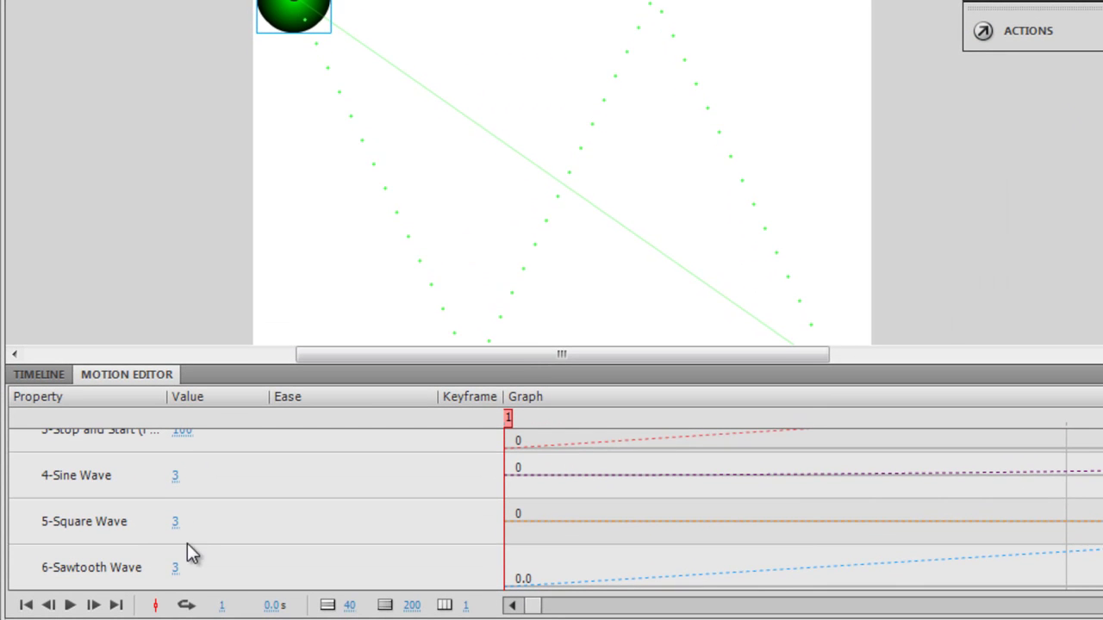
{"action": "left_click", "coordinate": [177, 479]}
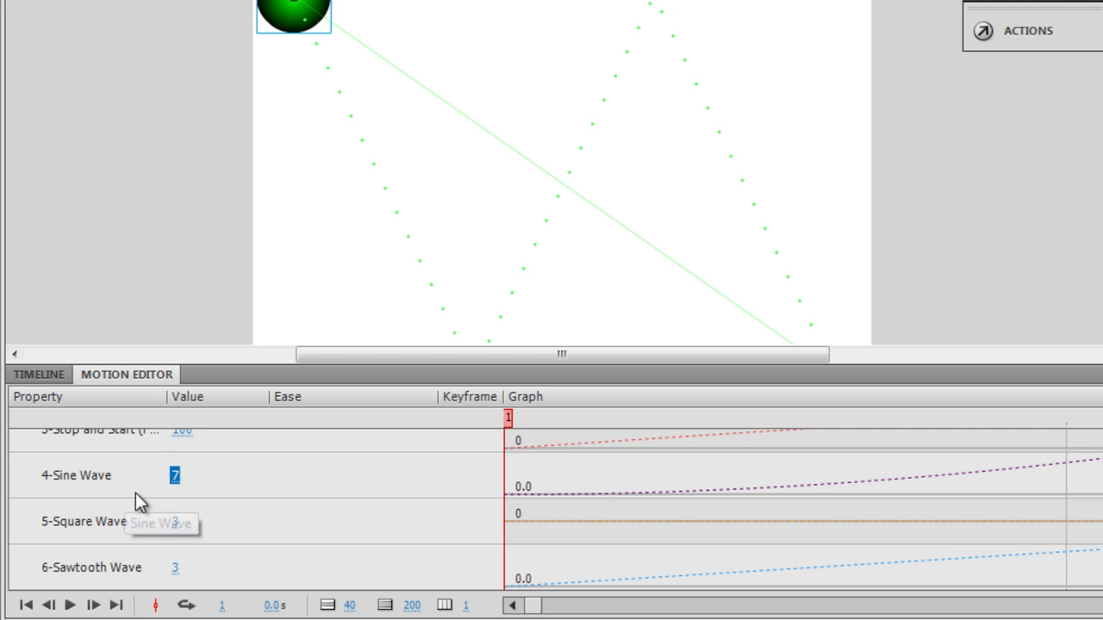
Apply the modified Sine Wave ease to the ball's Y property and test the movie.
{"action": "scroll", "coordinate": [258, 509], "scroll_direction": "up", "scroll_amount": 10}
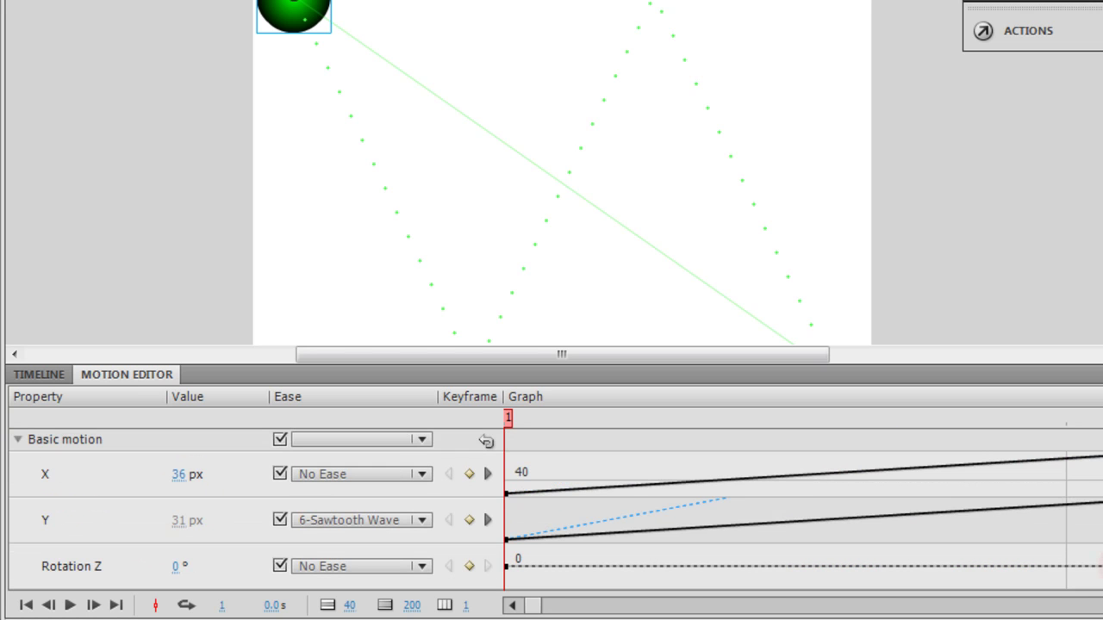
{"action": "left_click", "coordinate": [366, 522]}
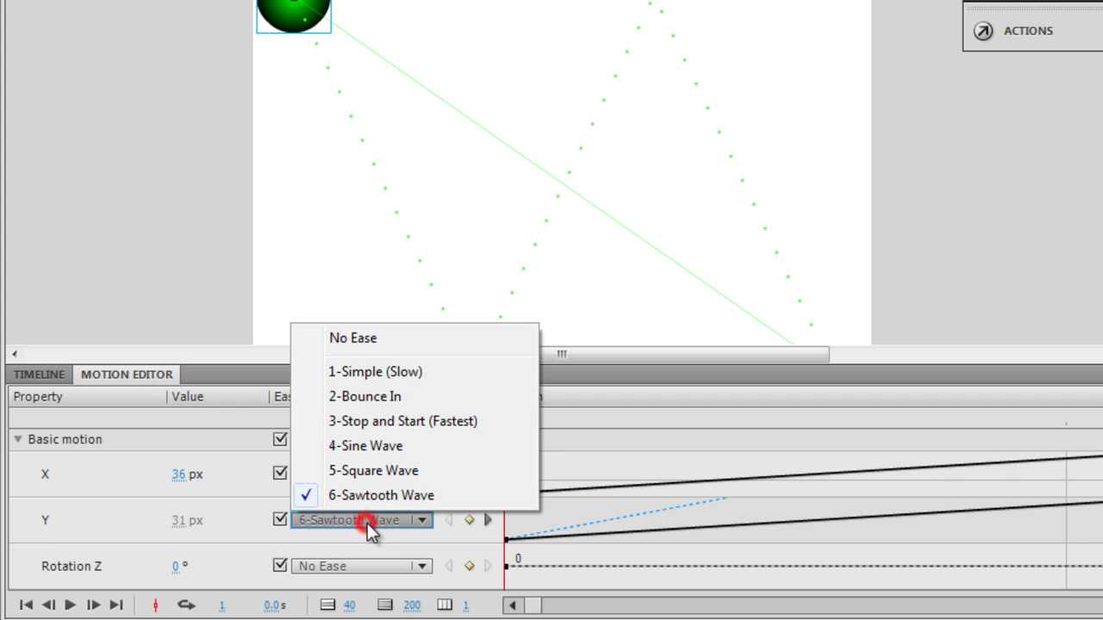
{"action": "left_click", "coordinate": [400, 448]}
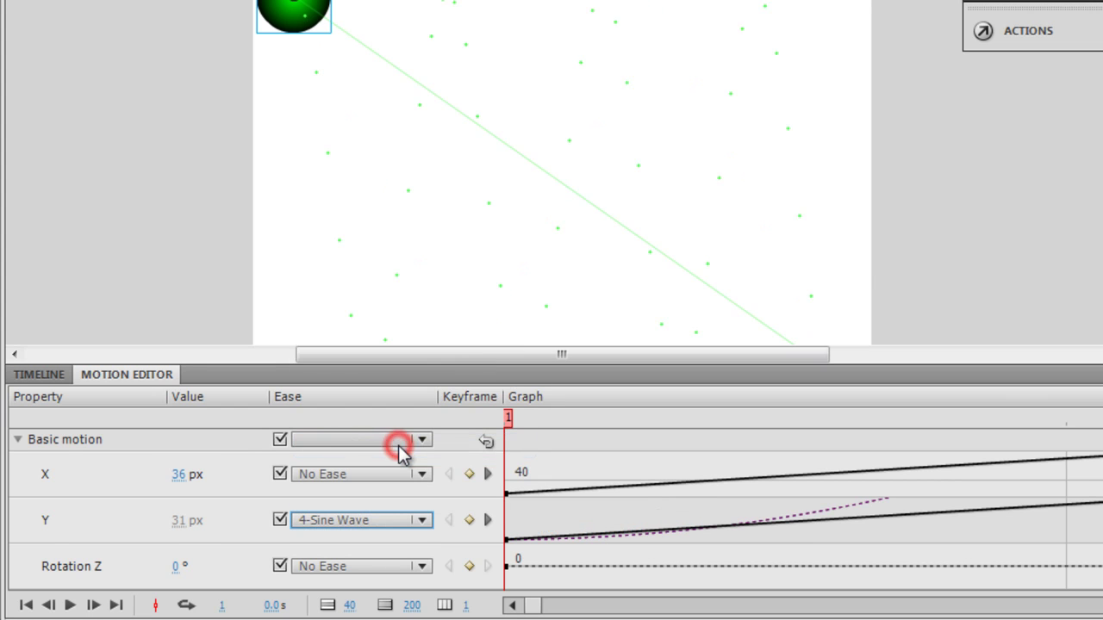
{"action": "key", "text": "ctrl+Return"}
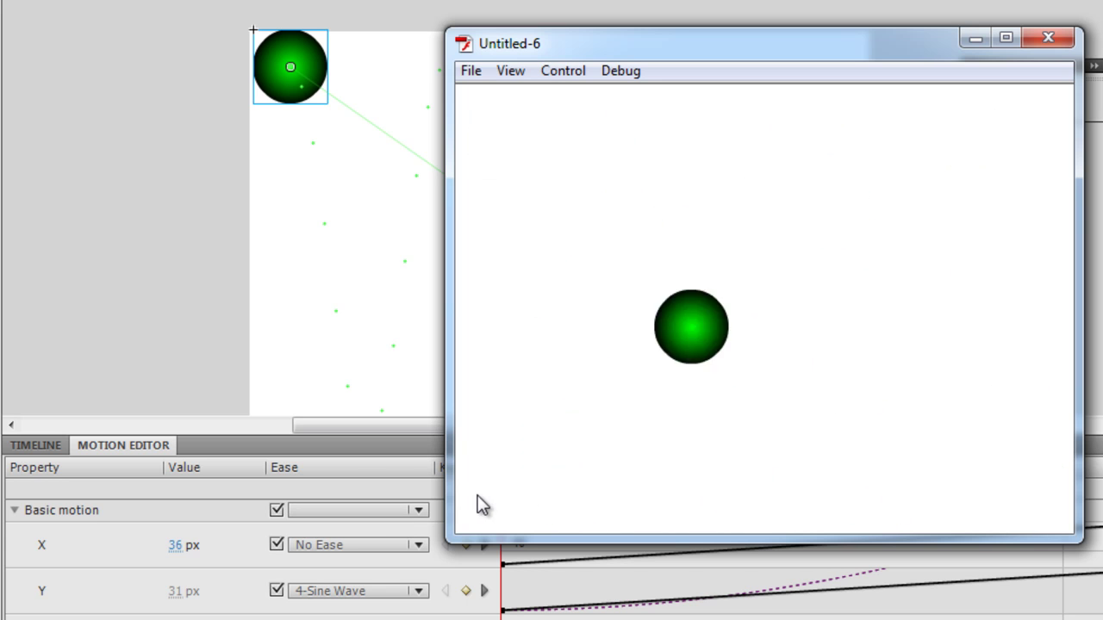
{"action": "left_click", "coordinate": [1051, 38]}
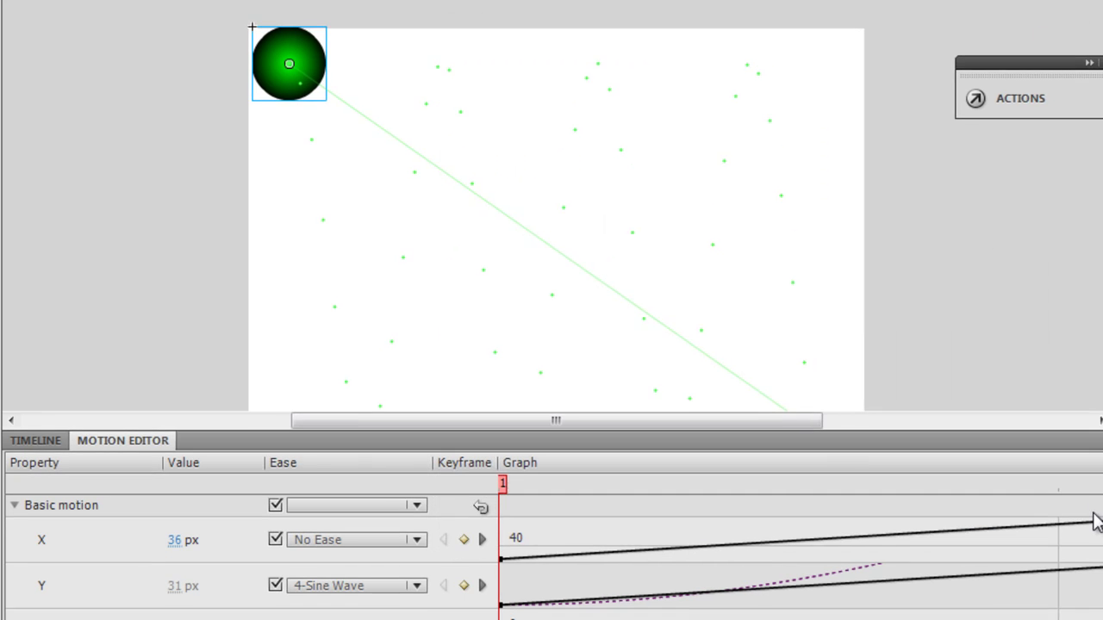
Apply the Stop and Start (Fastest) ease to the ball's X property, keeping Sine Wave on Y, and test the movie.
{"action": "mouse_move", "coordinate": [1084, 491]}
{"action": "left_mouse_down"}
{"action": "mouse_move", "coordinate": [1081, 595]}
{"action": "mouse_move", "coordinate": [1094, 491]}
{"action": "left_mouse_up"}
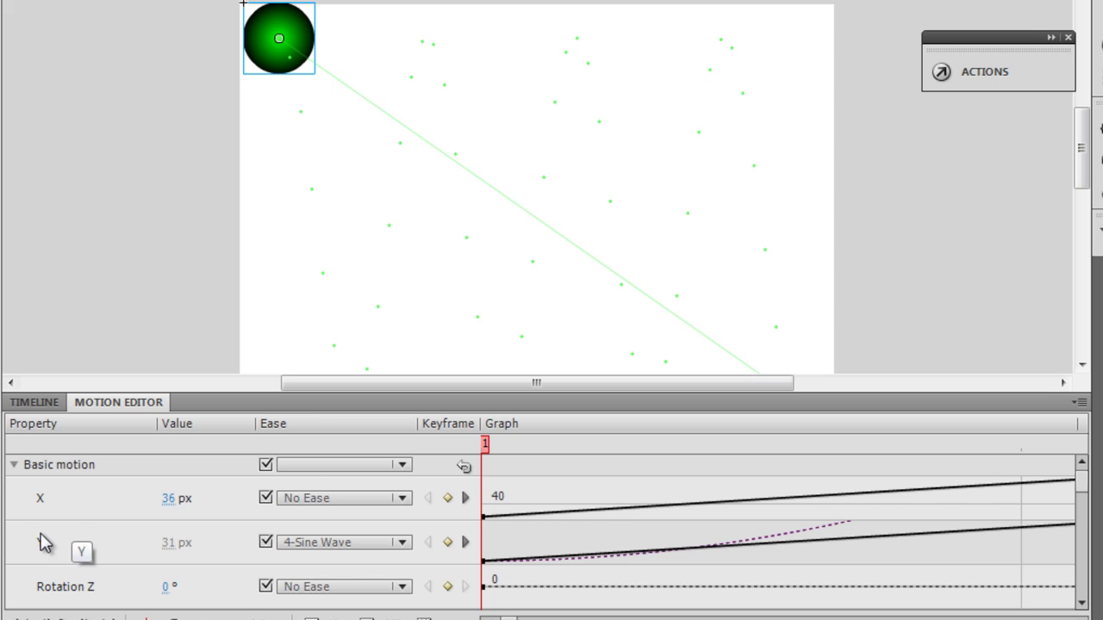
{"action": "left_click", "coordinate": [322, 504]}
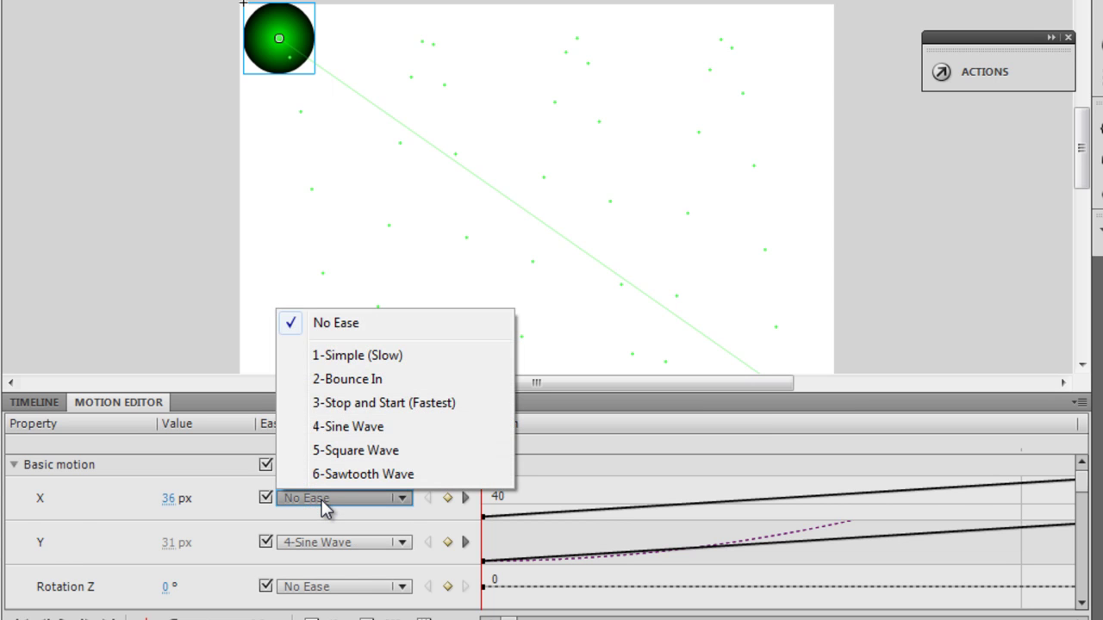
{"action": "left_click", "coordinate": [409, 403]}
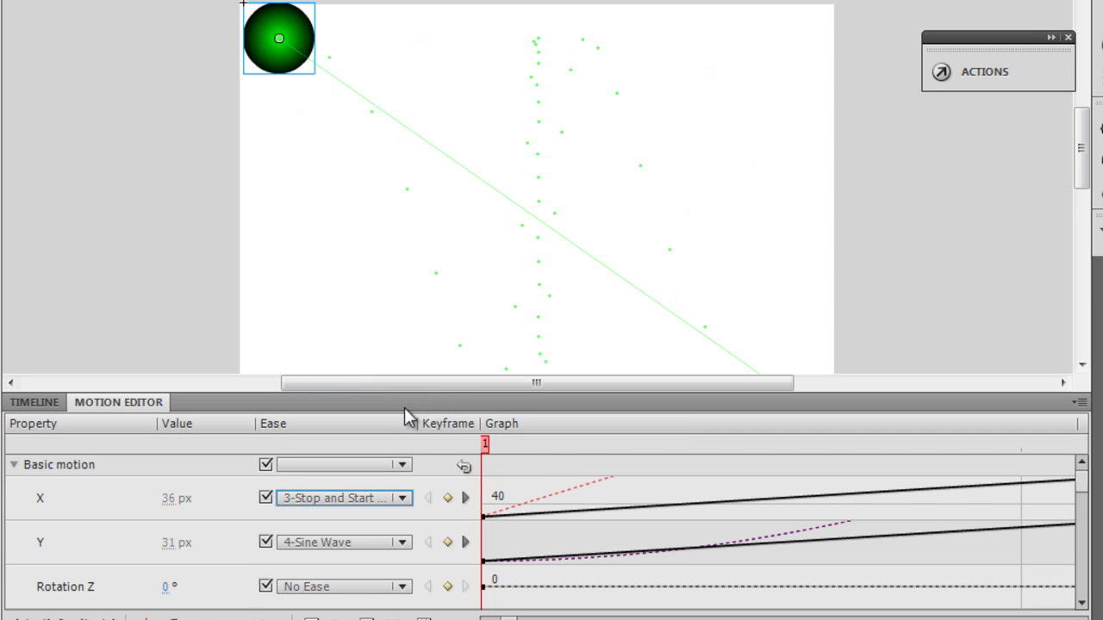
{"action": "key", "text": "ctrl+Return"}
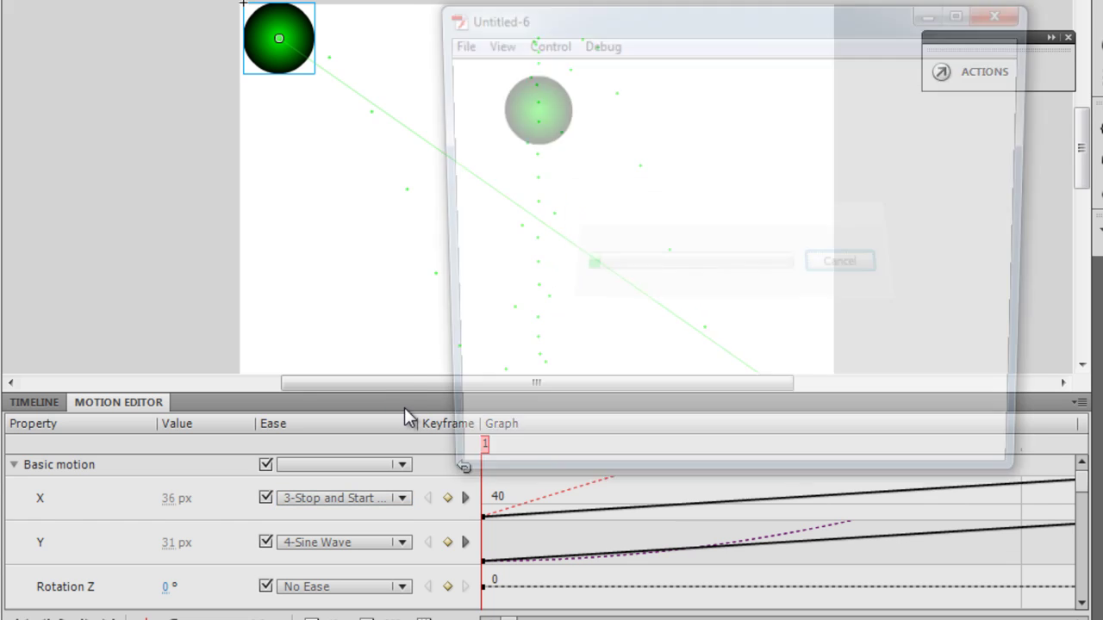